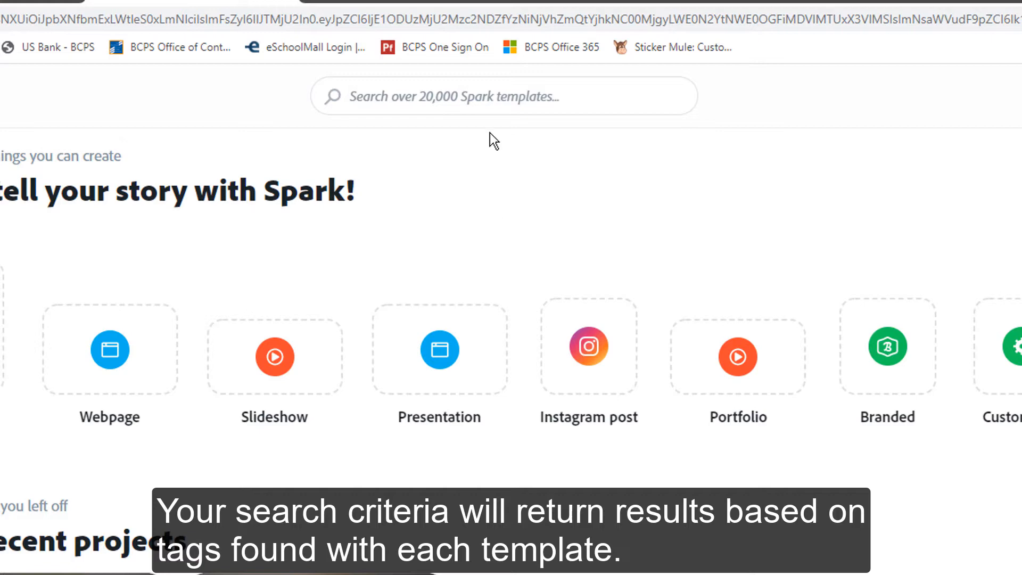
# Search the template library for 'infographics' and browse the results grid.
pyautogui.click(492, 109)
pyautogui.write('infog')
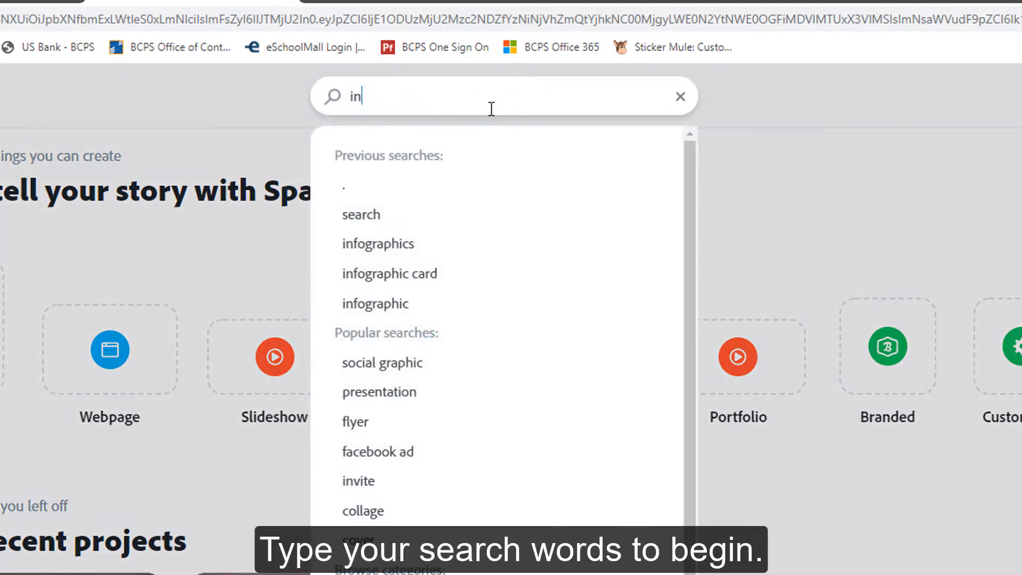
pyautogui.write('raphics')
pyautogui.press('Return')
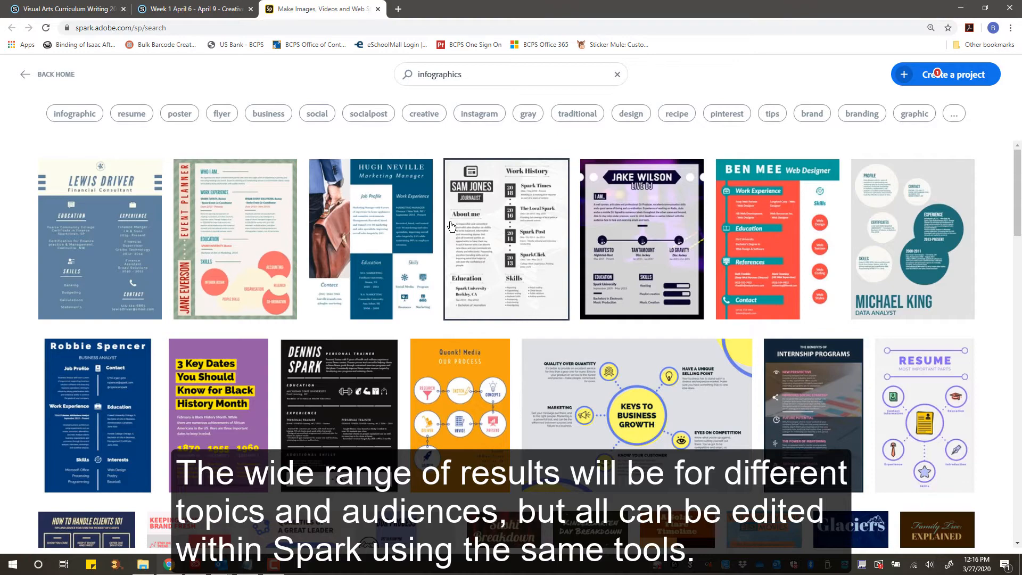
pyautogui.scroll(-5, 450, 225)
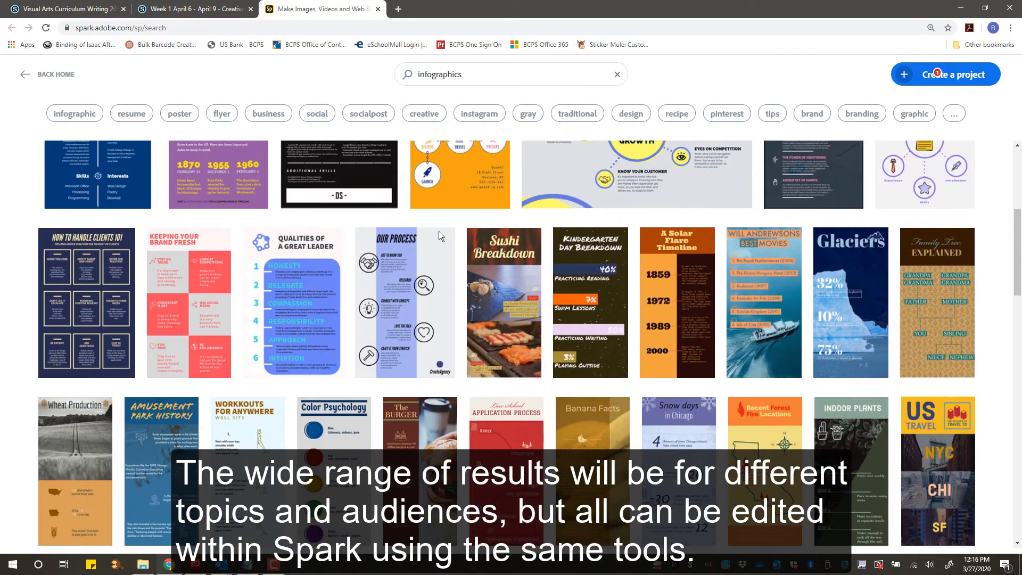
pyautogui.scroll(-1, 420, 242)
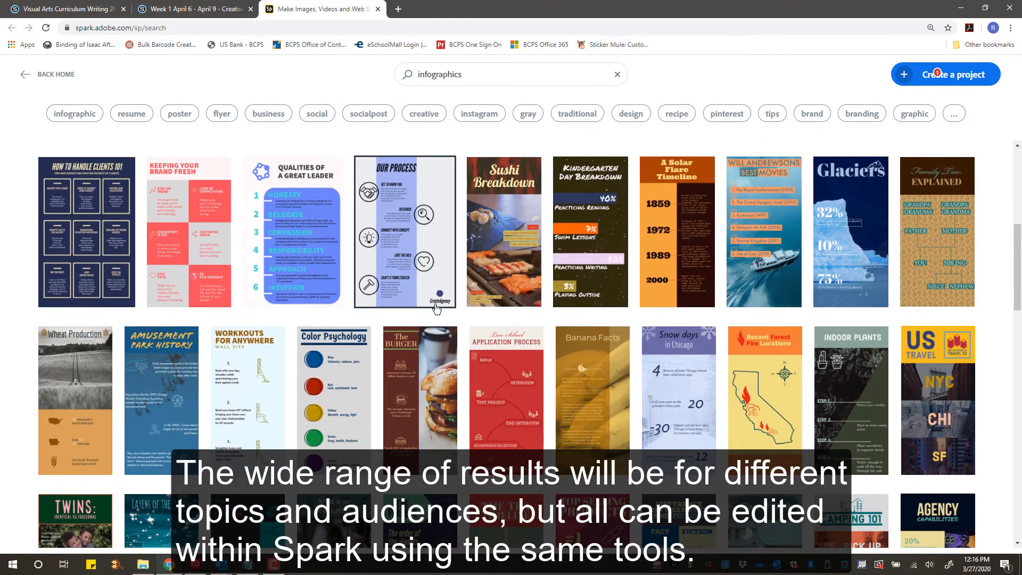
# Create a new post from the Banana Facts infographic template and select its heading.
pyautogui.click(587, 379)
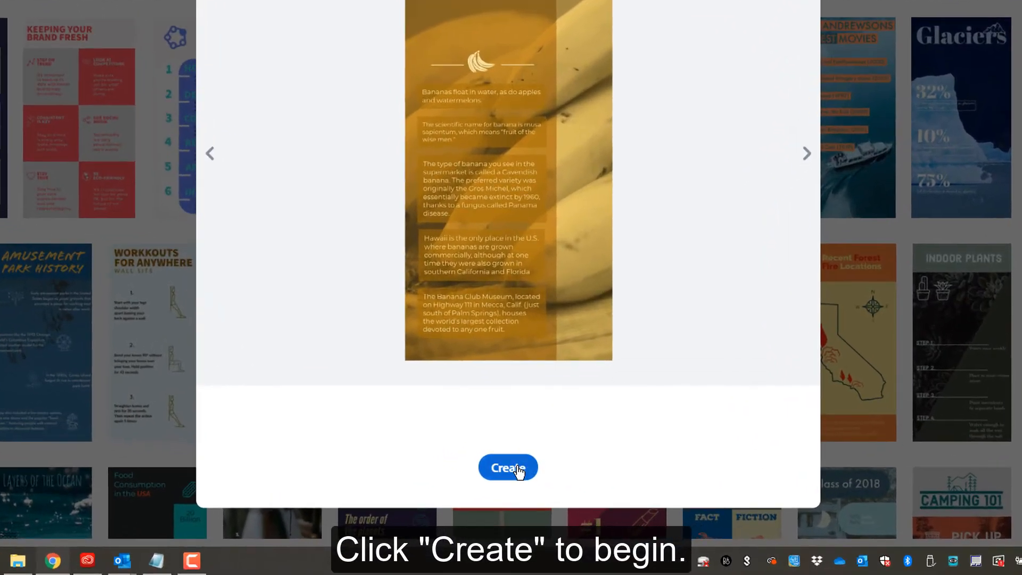
pyautogui.click(519, 470)
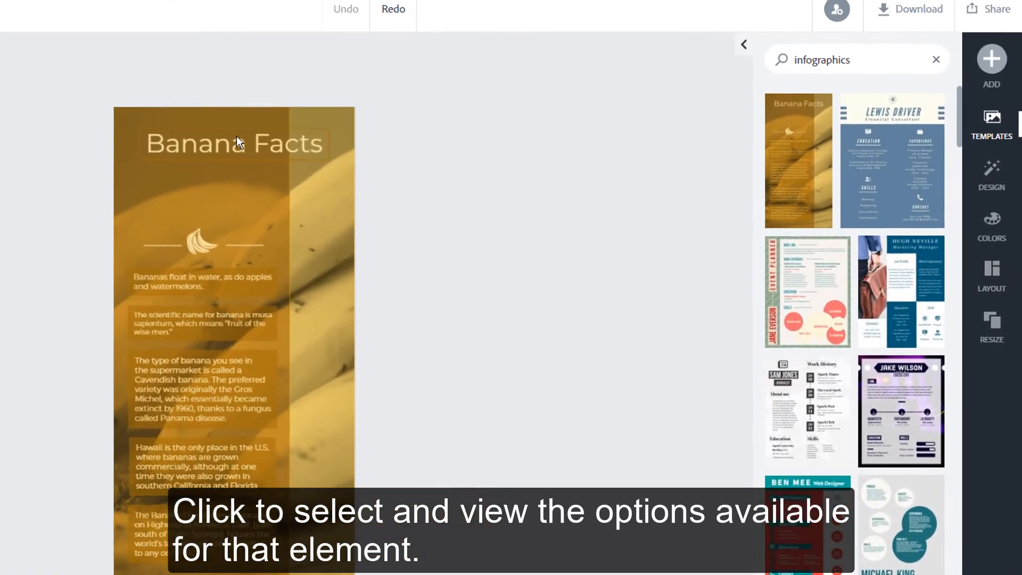
pyautogui.click(237, 136)
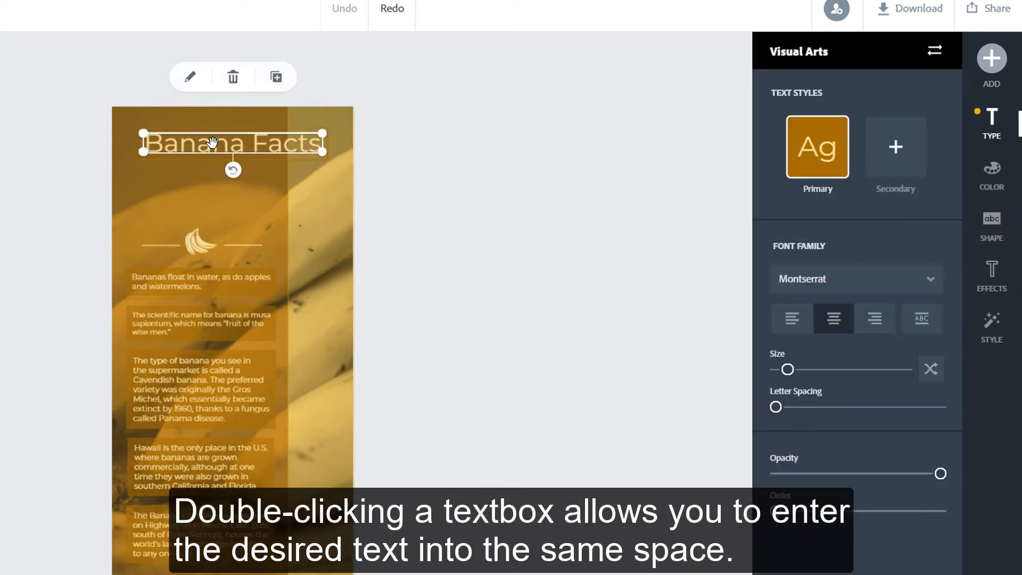
# Replace 'Banana' with 'Daffodil' in the heading so it reads 'Daffodil Facts'.
pyautogui.doubleClick(212, 142)
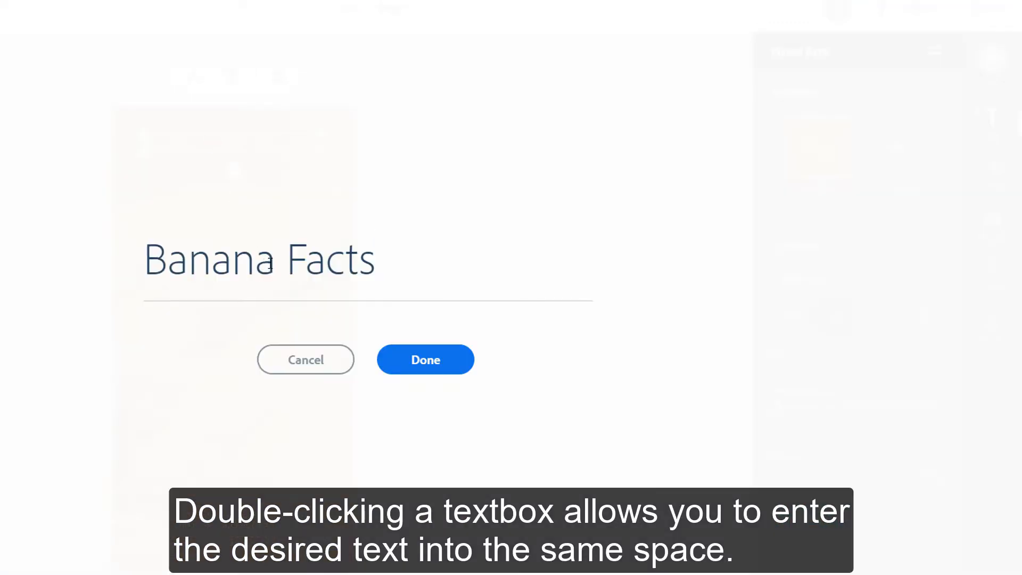
pyautogui.moveTo(275, 263); pyautogui.dragTo(124, 270)
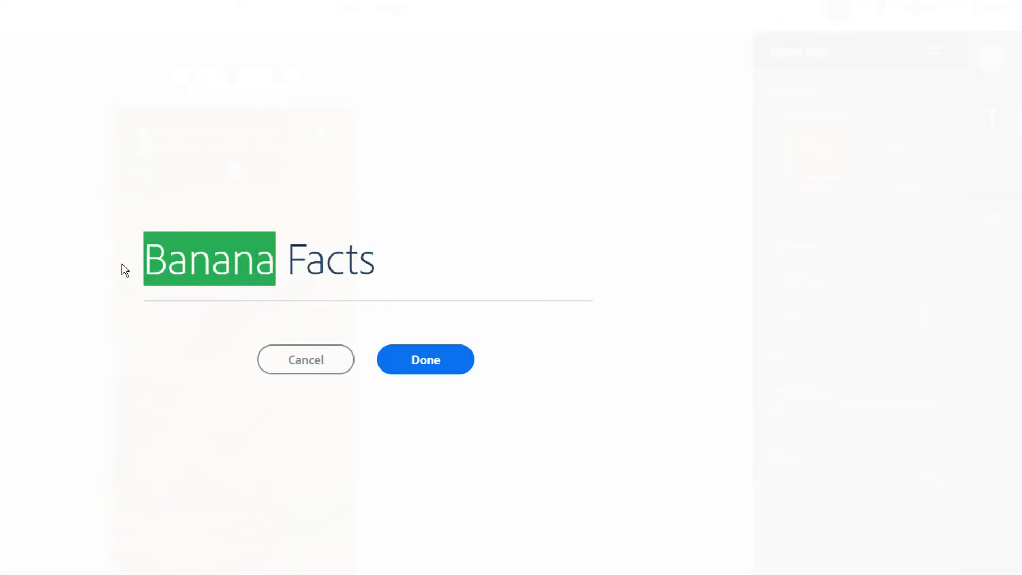
pyautogui.write('Daffodil')
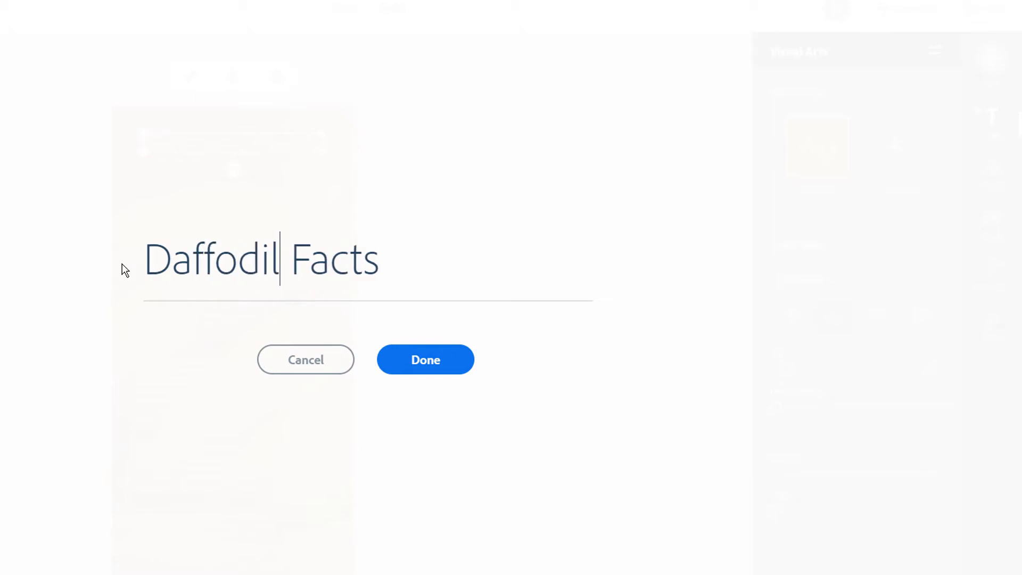
pyautogui.click(419, 361)
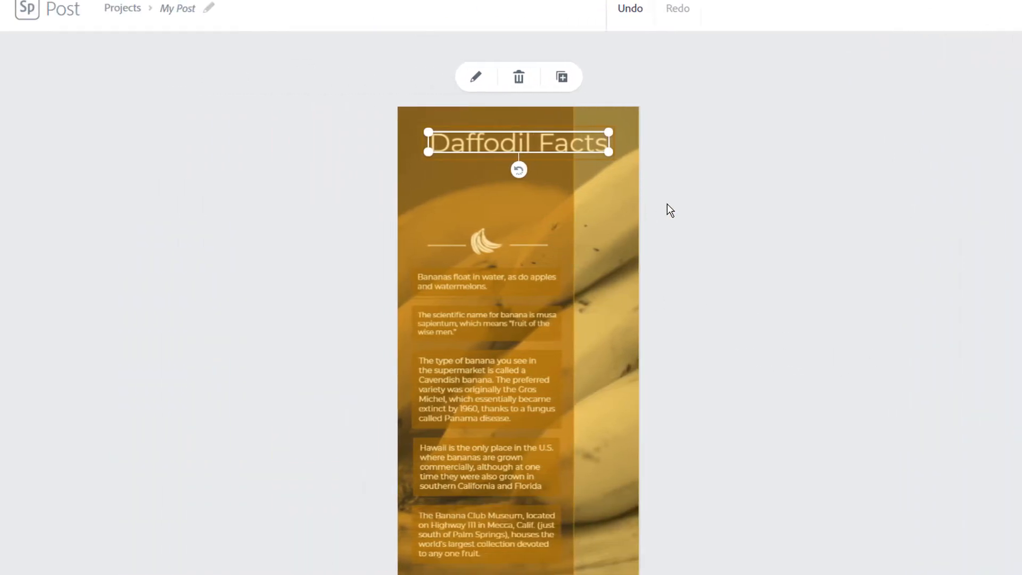
pyautogui.click(682, 206)
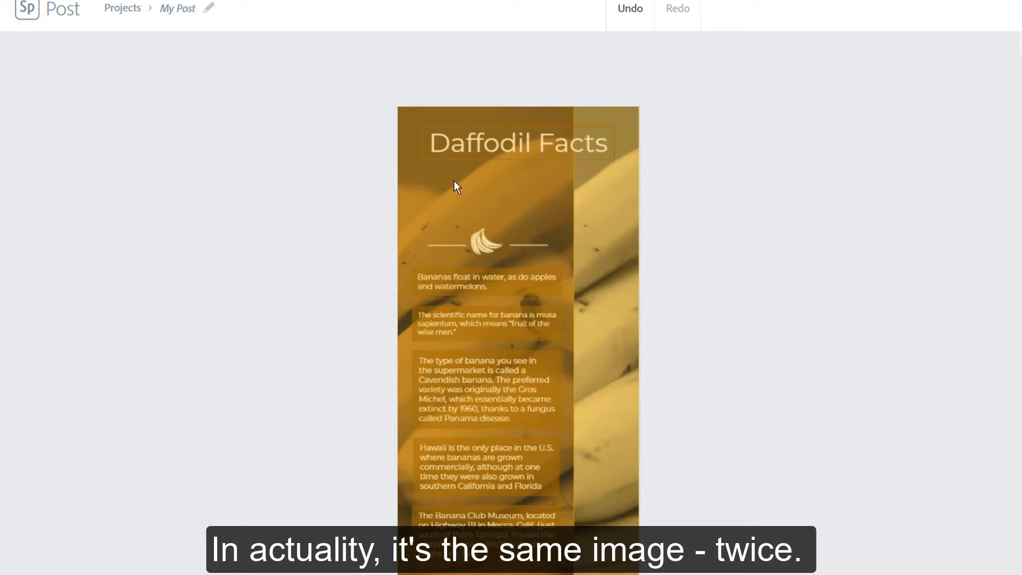
# Select the banana background photo to show its Image settings.
pyautogui.click(443, 182)
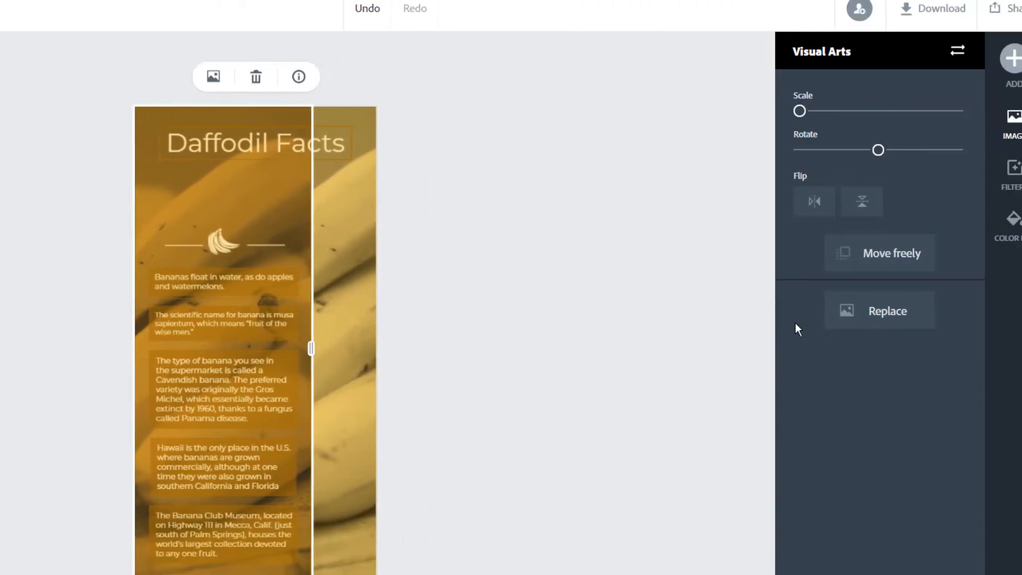
# Swap the left background photo for a white daffodil stock photo from a 'daffodils' search and reposition it.
pyautogui.click(850, 307)
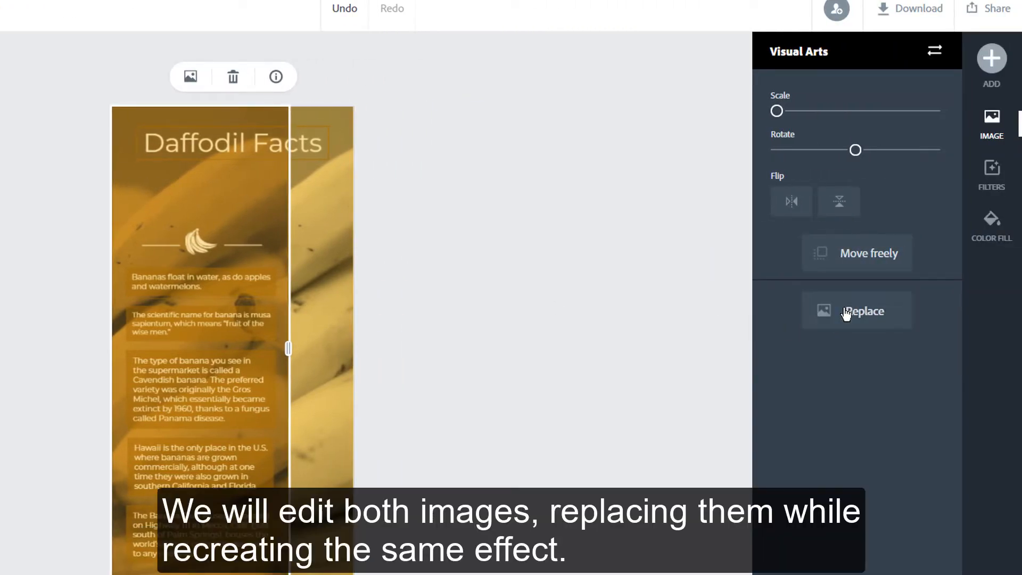
pyautogui.moveTo(835, 123); pyautogui.dragTo(755, 124)
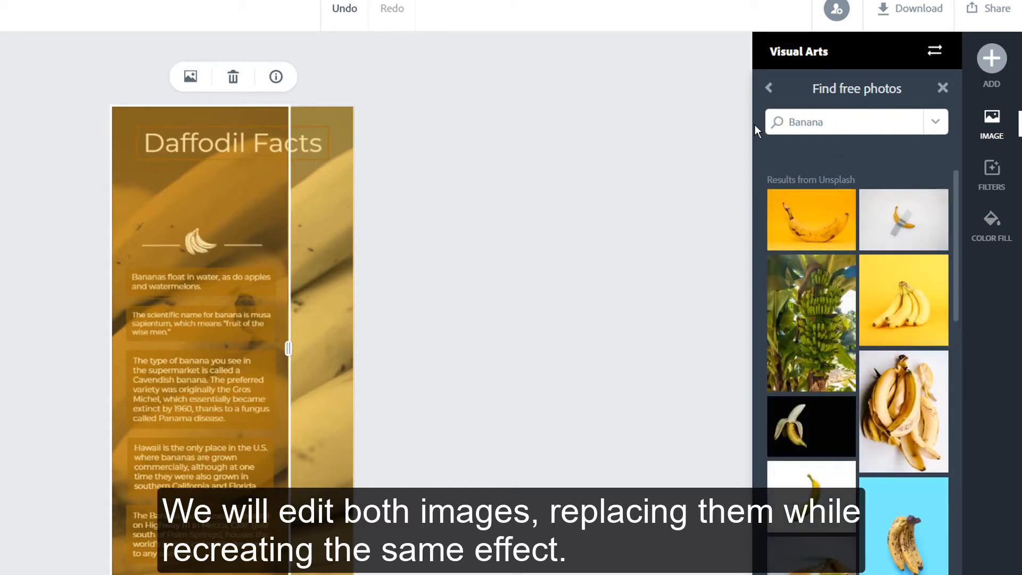
pyautogui.write('daf')
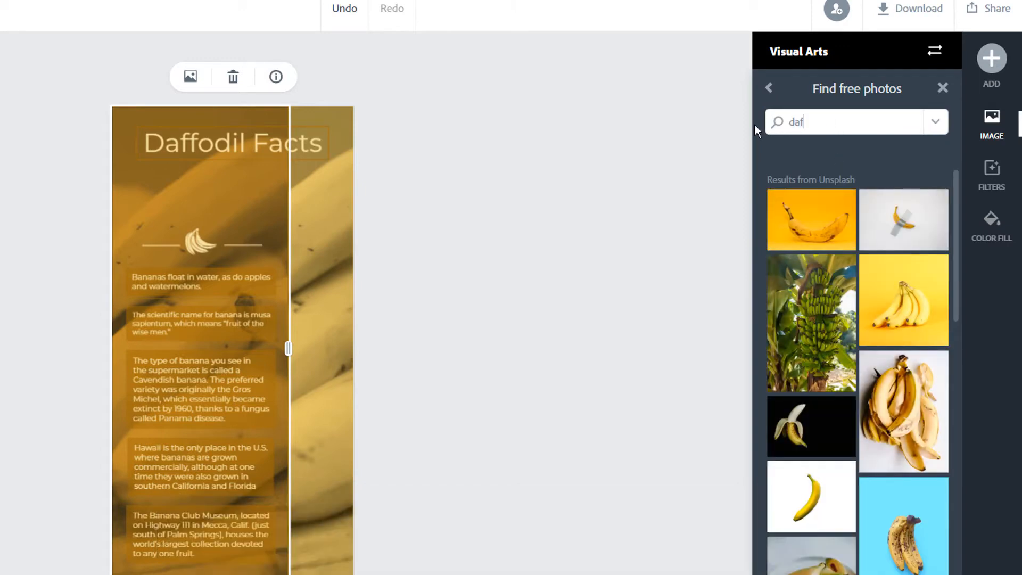
pyautogui.write('fodils')
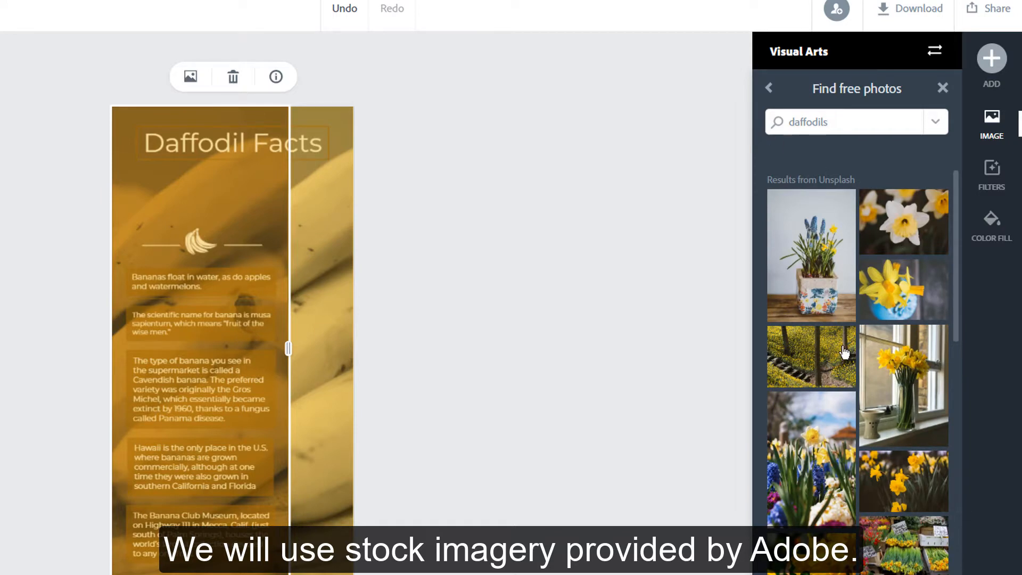
pyautogui.click(907, 235)
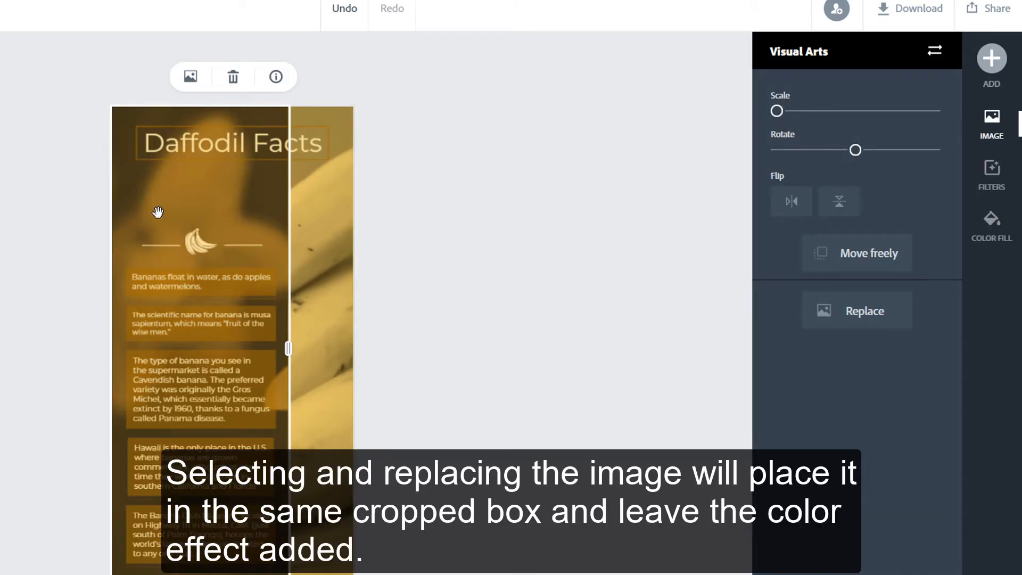
pyautogui.moveTo(158, 212); pyautogui.dragTo(121, 212)
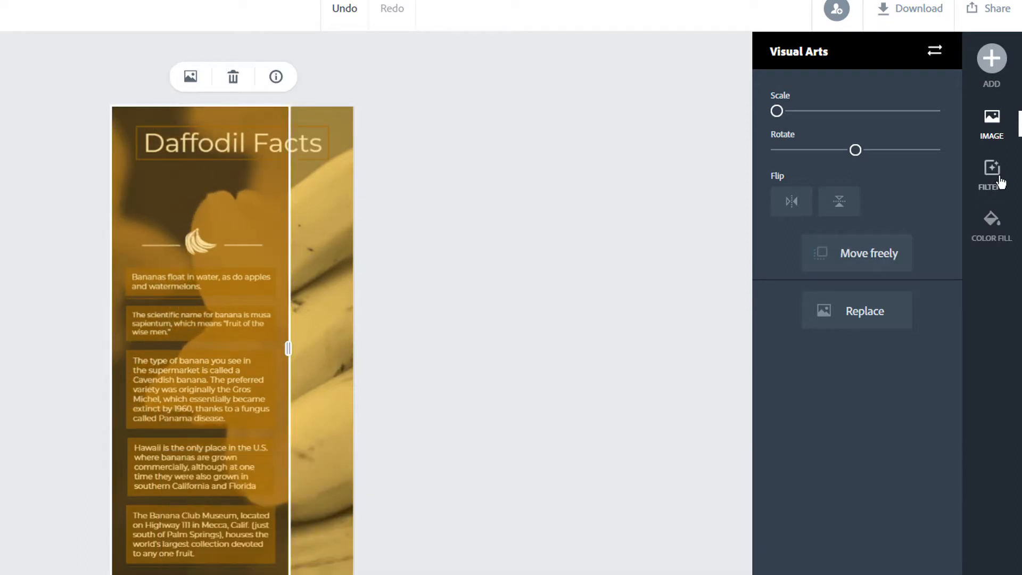
# After trying Darken and a random filter, set the daffodil photo's filter to None.
pyautogui.click(999, 181)
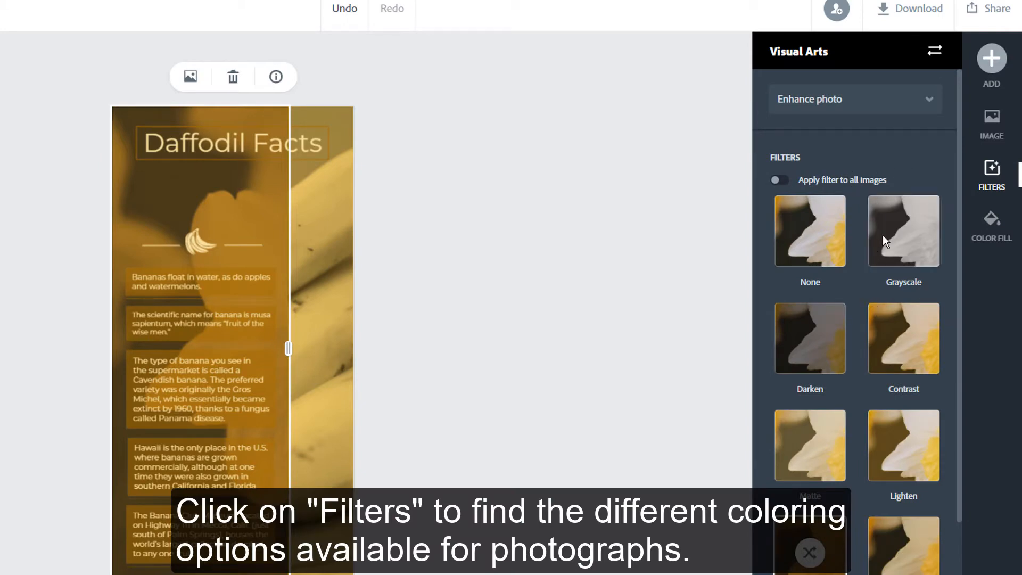
pyautogui.click(833, 332)
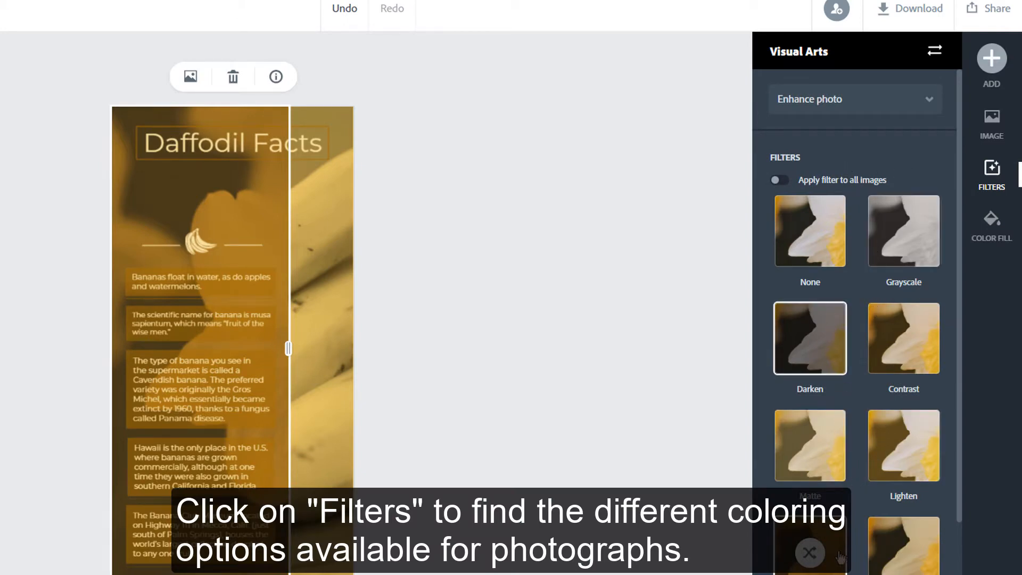
pyautogui.click(840, 557)
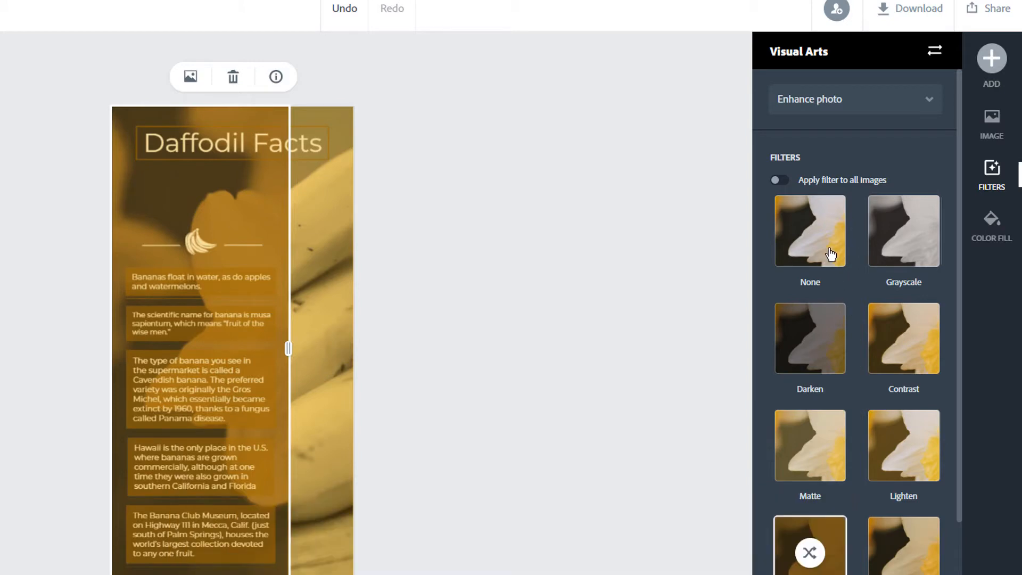
pyautogui.click(829, 238)
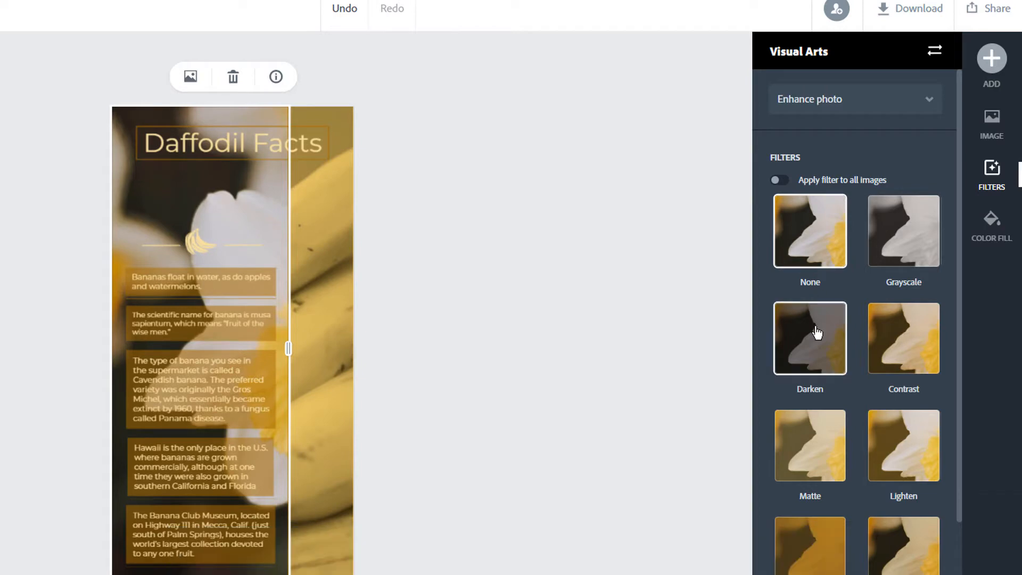
pyautogui.click(334, 324)
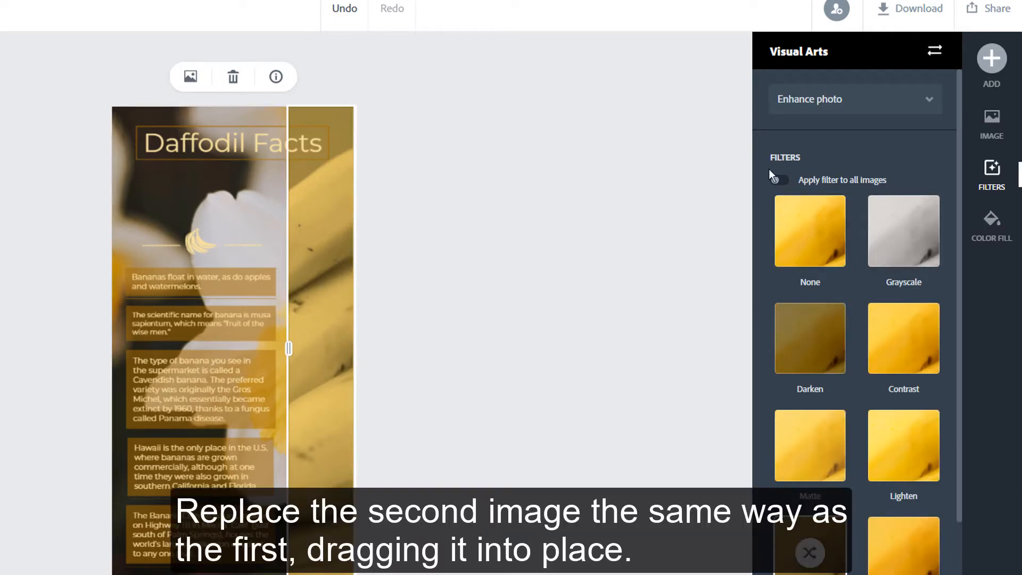
# Replace the right-hand banana photo with a 'Daffodils' stock photo and frame it within that column.
pyautogui.click(992, 122)
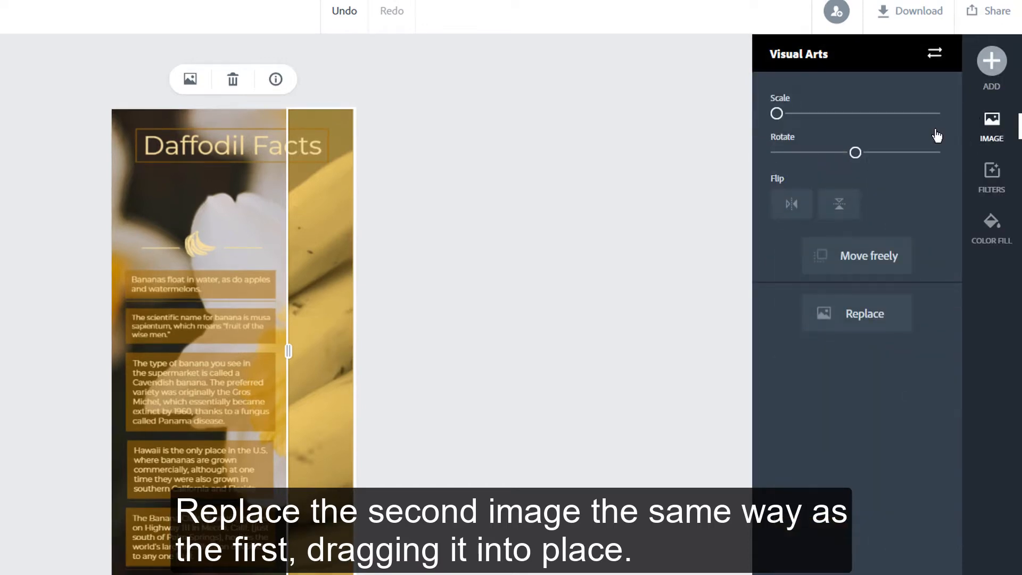
pyautogui.click(846, 316)
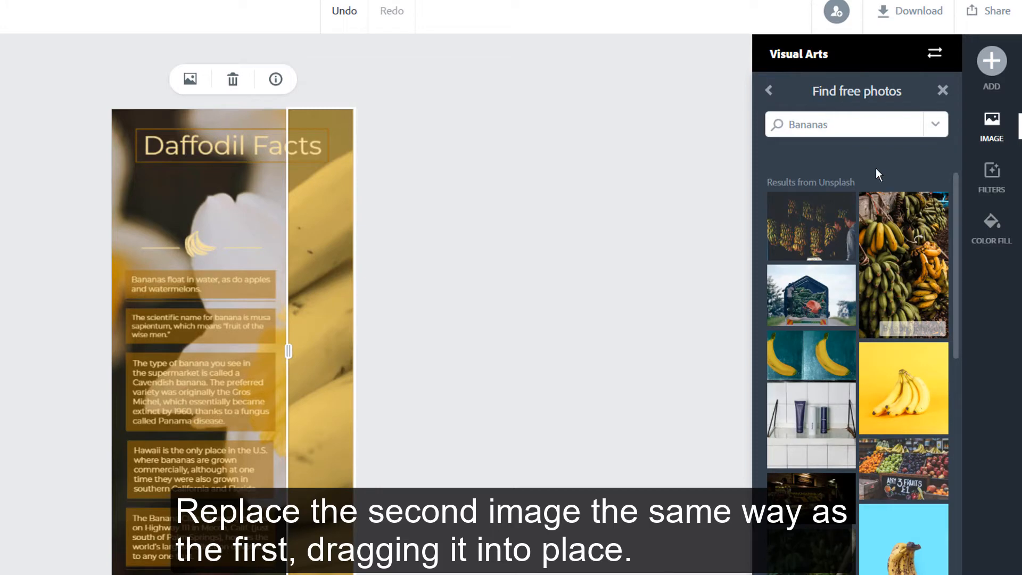
pyautogui.moveTo(839, 126); pyautogui.dragTo(775, 125)
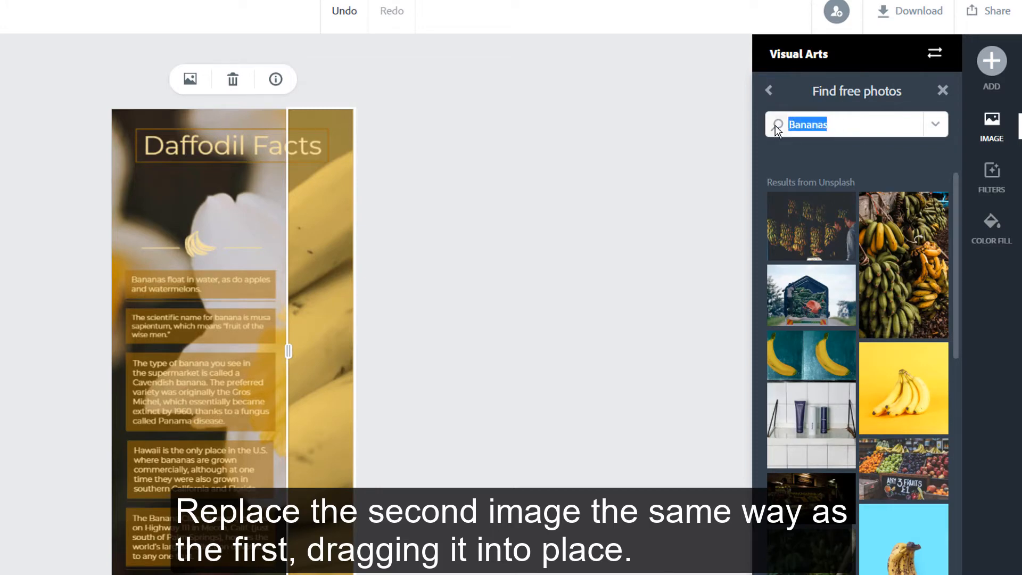
pyautogui.write('Daffodils')
pyautogui.press('Return')
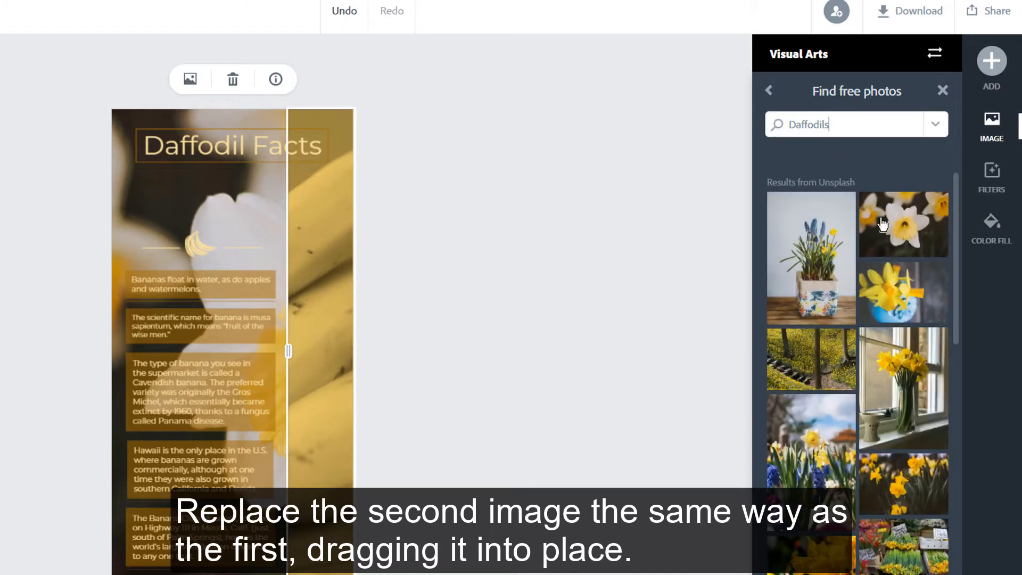
pyautogui.click(881, 223)
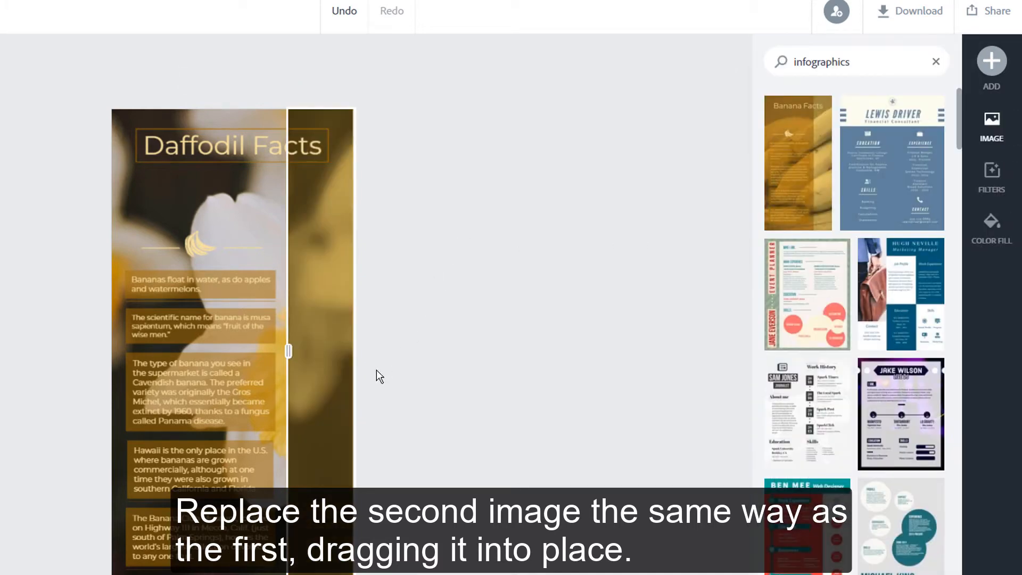
pyautogui.click(331, 393)
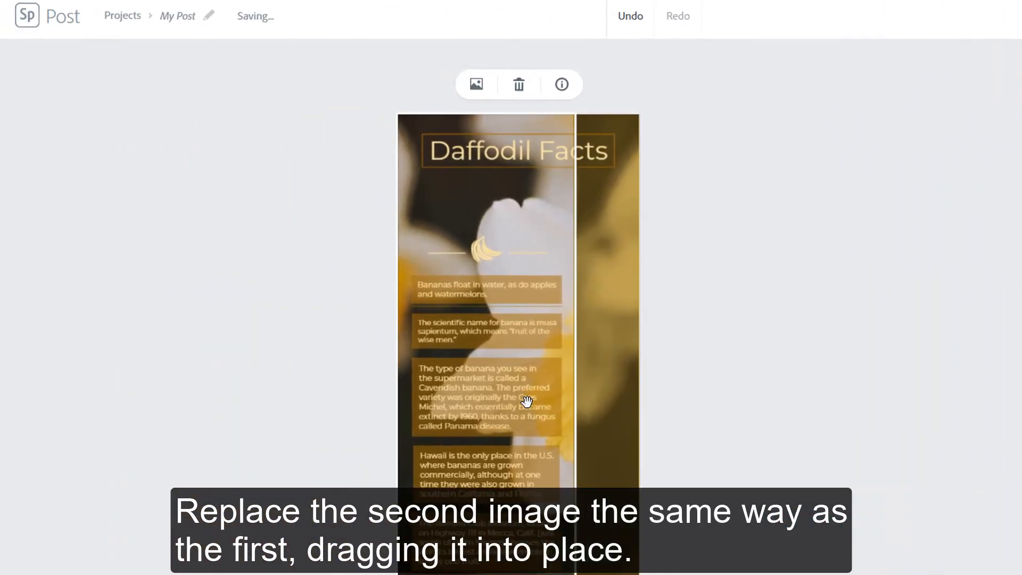
pyautogui.moveTo(527, 402); pyautogui.dragTo(599, 400)
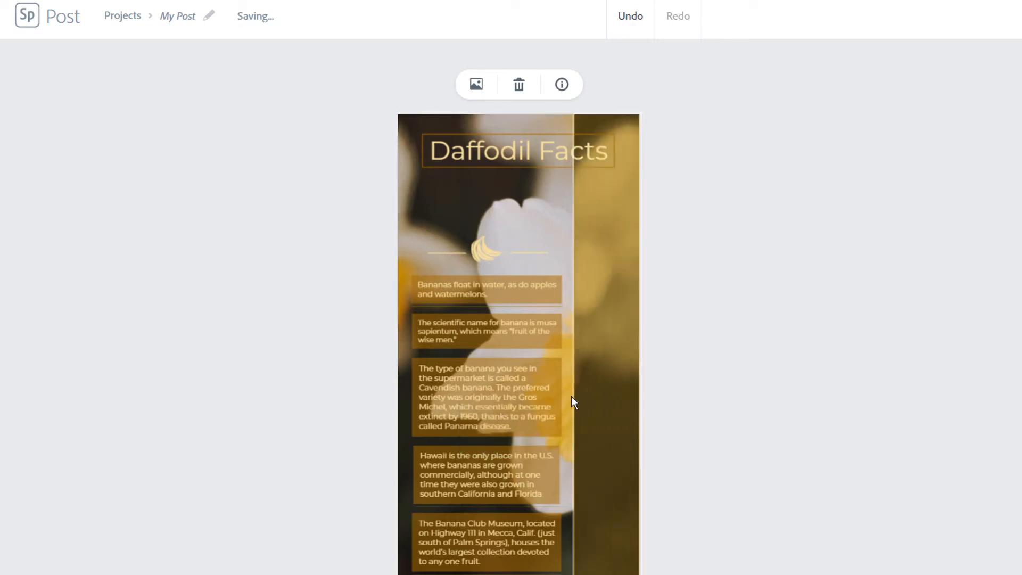
pyautogui.moveTo(610, 360)
pyautogui.mouseDown()
pyautogui.moveTo(569, 363)
pyautogui.moveTo(605, 360)
pyautogui.mouseUp()
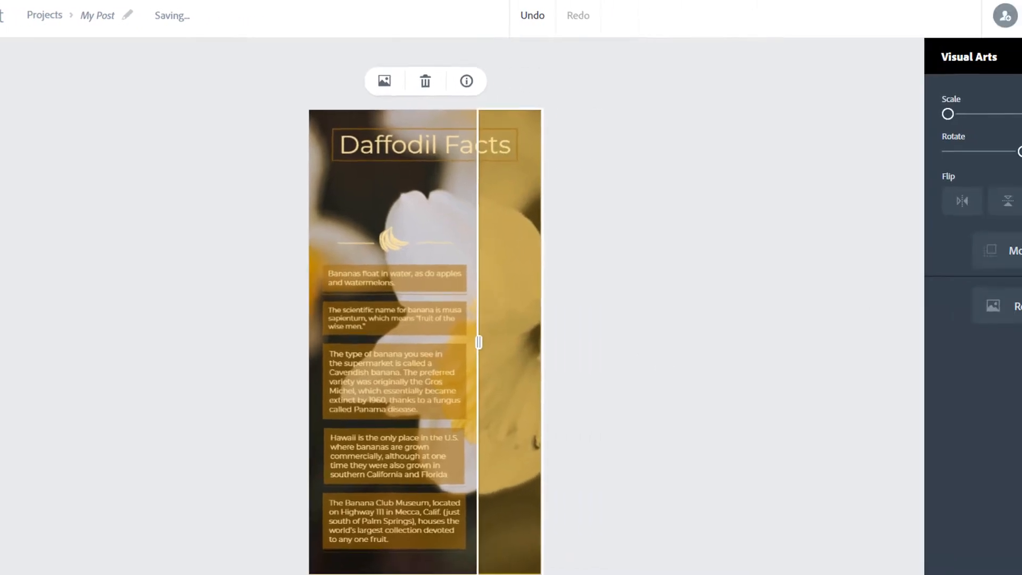
# Set the right daffodil photo's filter to None and nudge it to show the flower's centre.
pyautogui.click(994, 165)
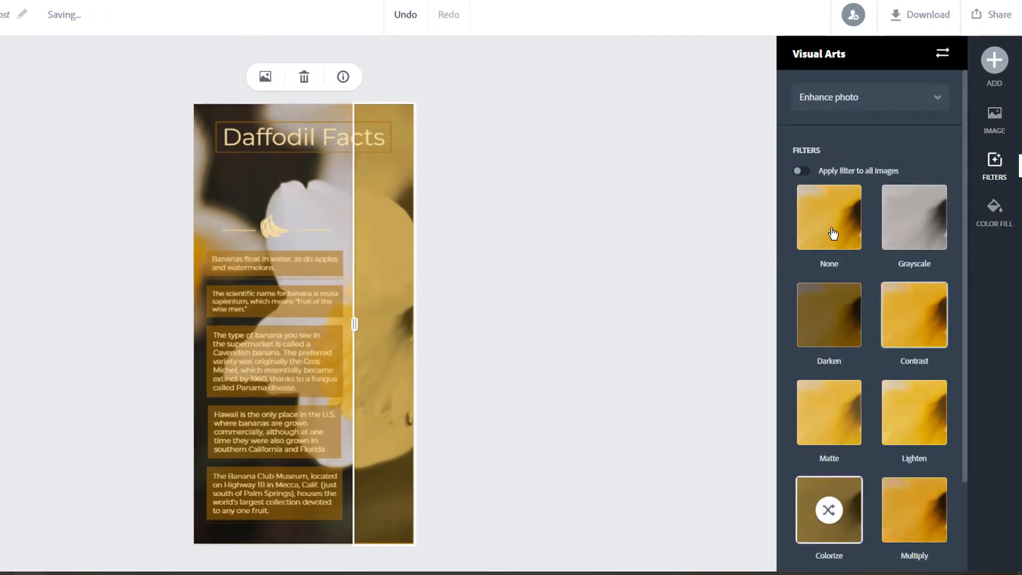
pyautogui.click(833, 233)
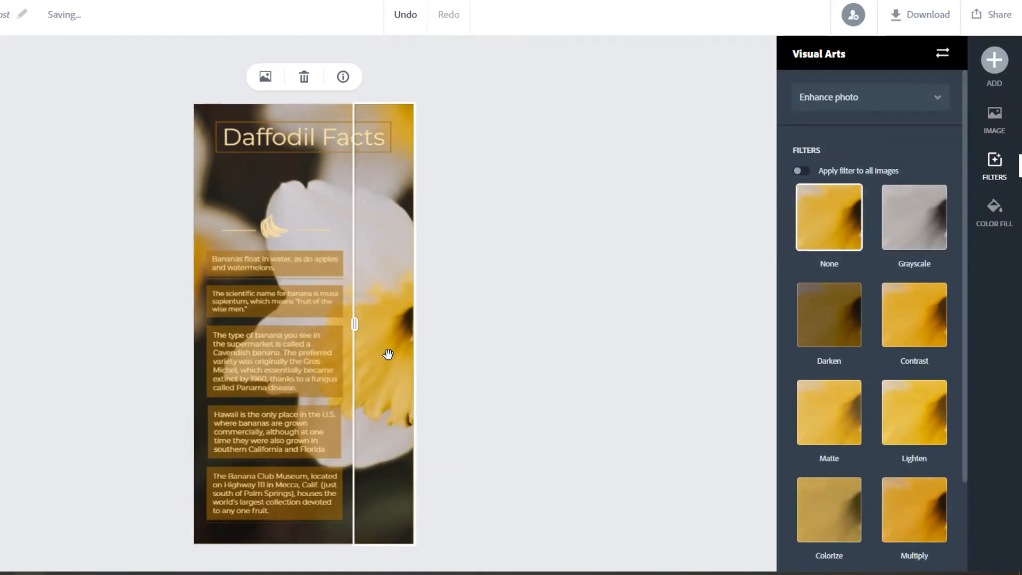
pyautogui.moveTo(388, 354)
pyautogui.mouseDown()
pyautogui.moveTo(370, 354)
pyautogui.moveTo(382, 353)
pyautogui.mouseUp()
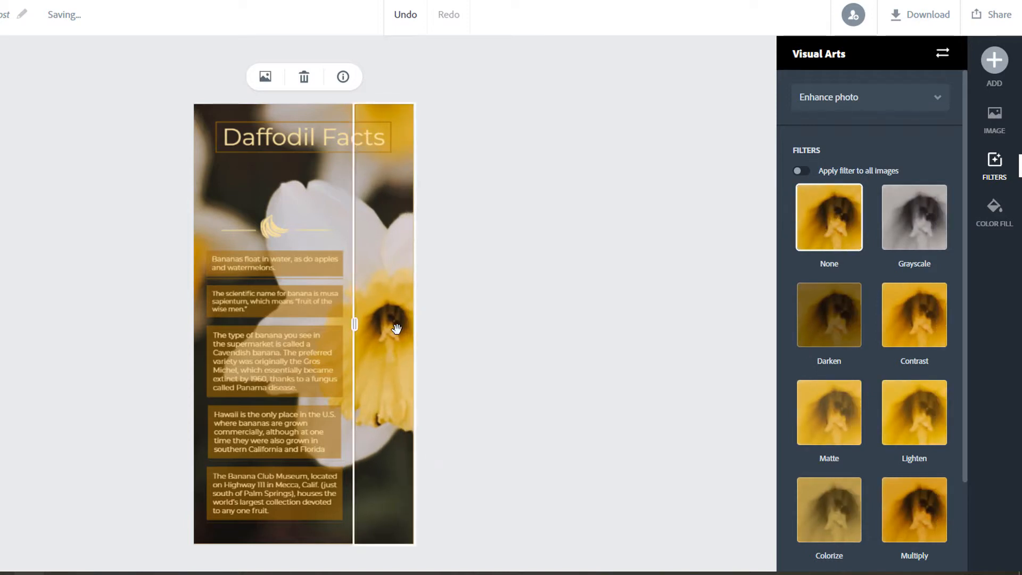
pyautogui.click(301, 170)
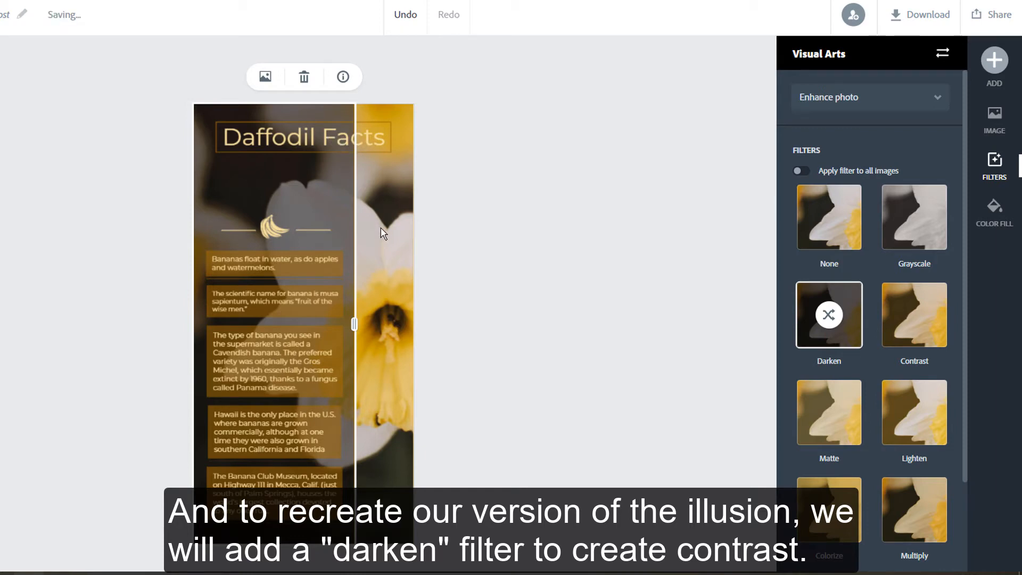
# Replace the banana icon with a 'flower' icon, enlarge it and move it up toward the title.
pyautogui.click(269, 230)
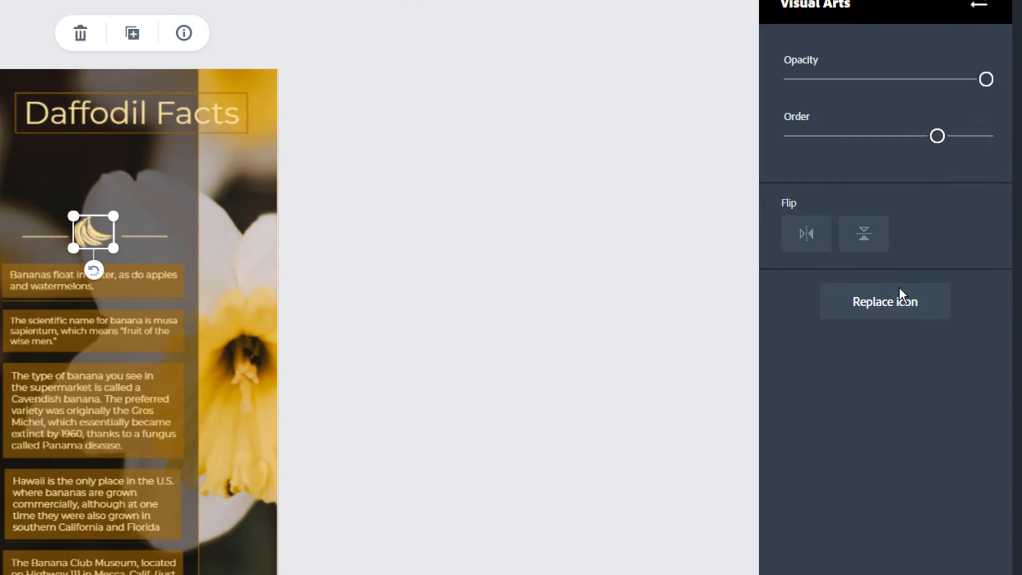
pyautogui.click(899, 288)
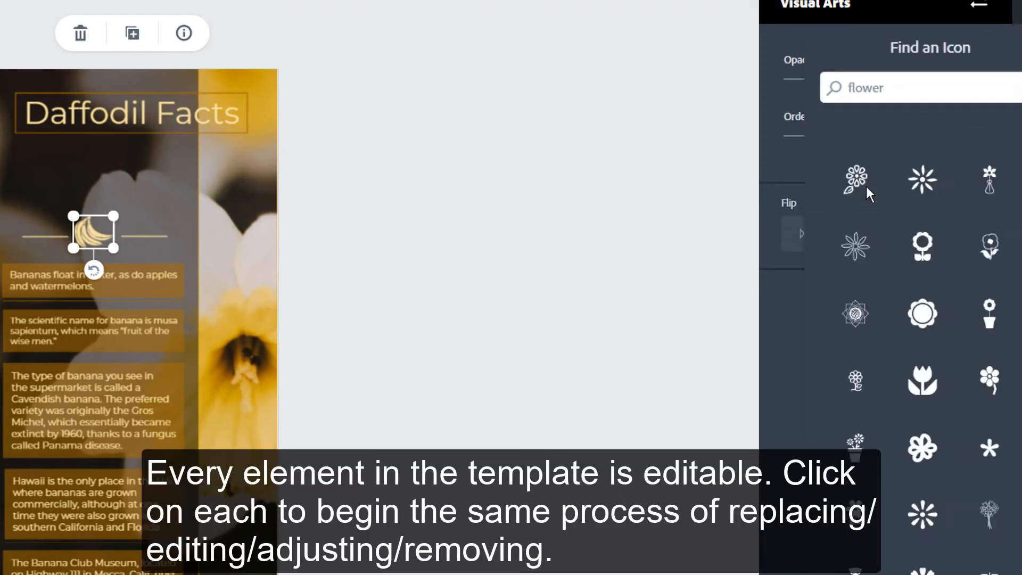
pyautogui.moveTo(851, 89); pyautogui.dragTo(801, 90)
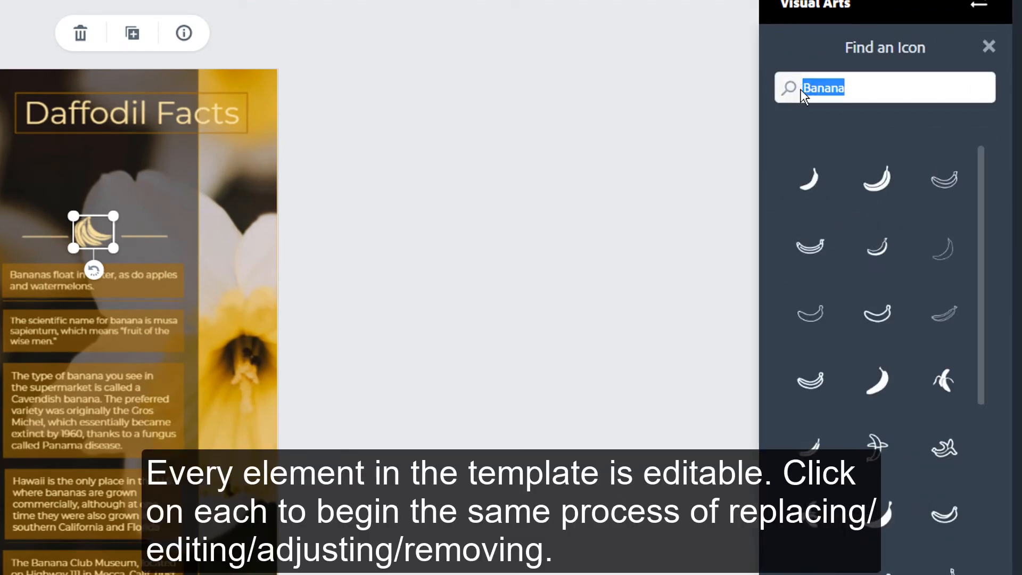
pyautogui.write('flower')
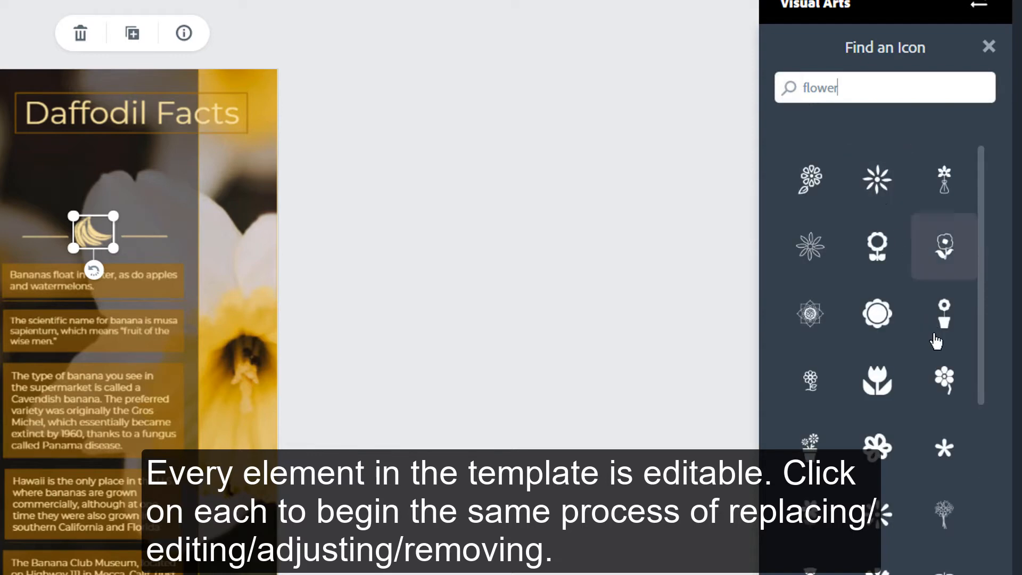
pyautogui.click(943, 380)
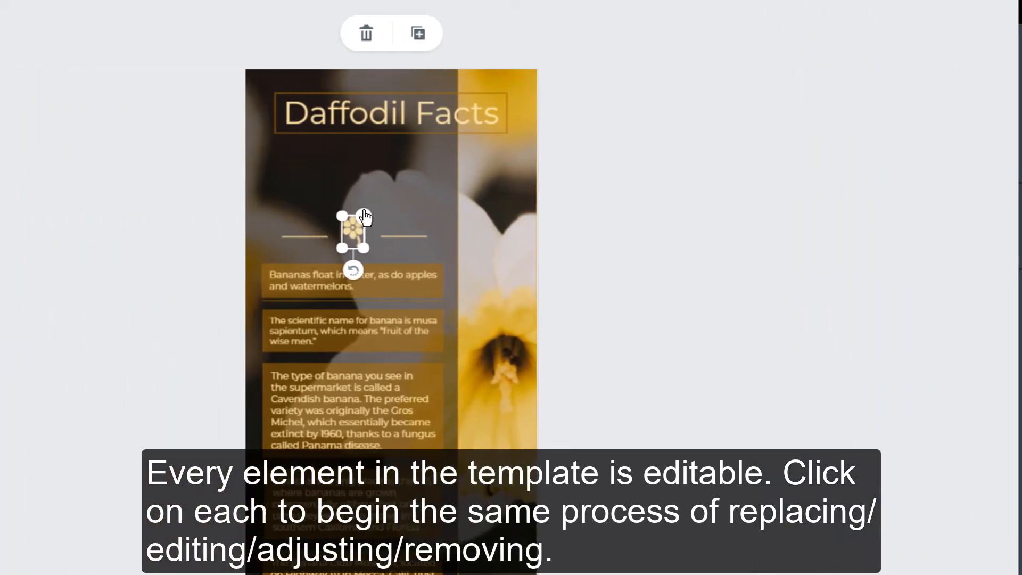
pyautogui.moveTo(113, 218); pyautogui.dragTo(135, 203)
pyautogui.moveTo(489, 210); pyautogui.dragTo(480, 190)
# Raise both decorative divider lines together so they sit level with the flower icon.
pyautogui.click(436, 237)
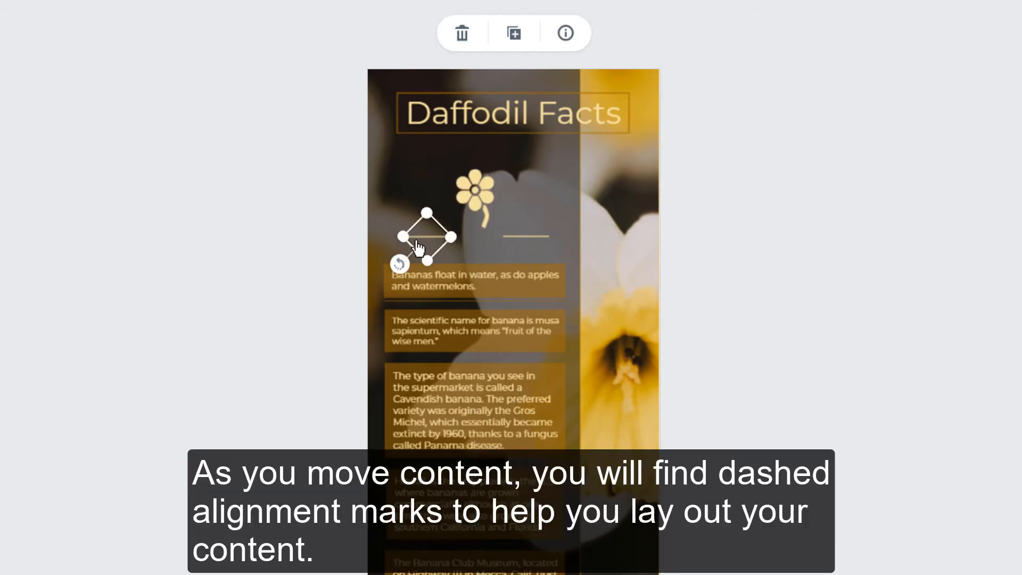
pyautogui.keyDown('shift'); pyautogui.click(537, 236); pyautogui.keyUp('shift')
pyautogui.moveTo(530, 237); pyautogui.dragTo(531, 197)
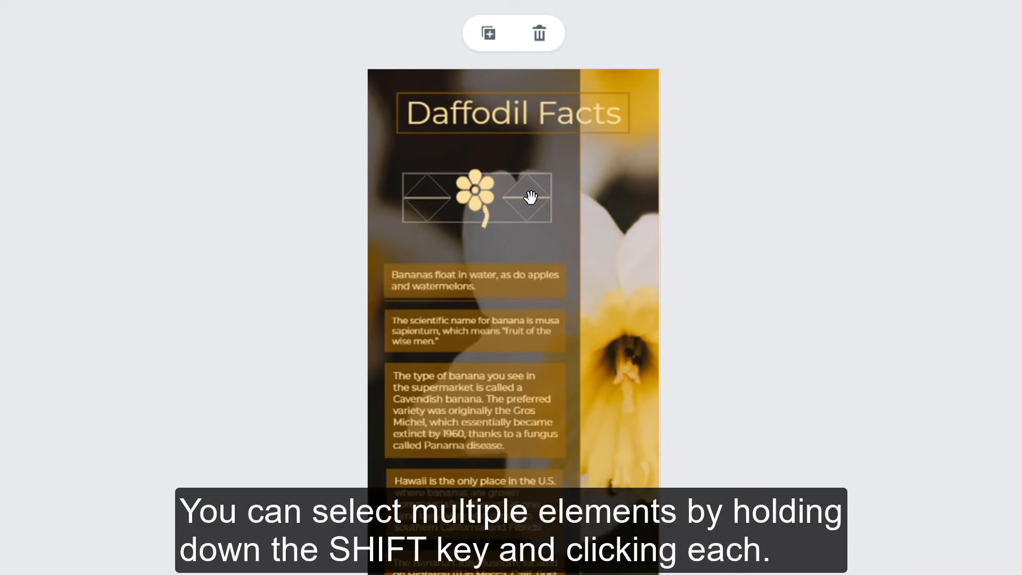
pyautogui.click(522, 277)
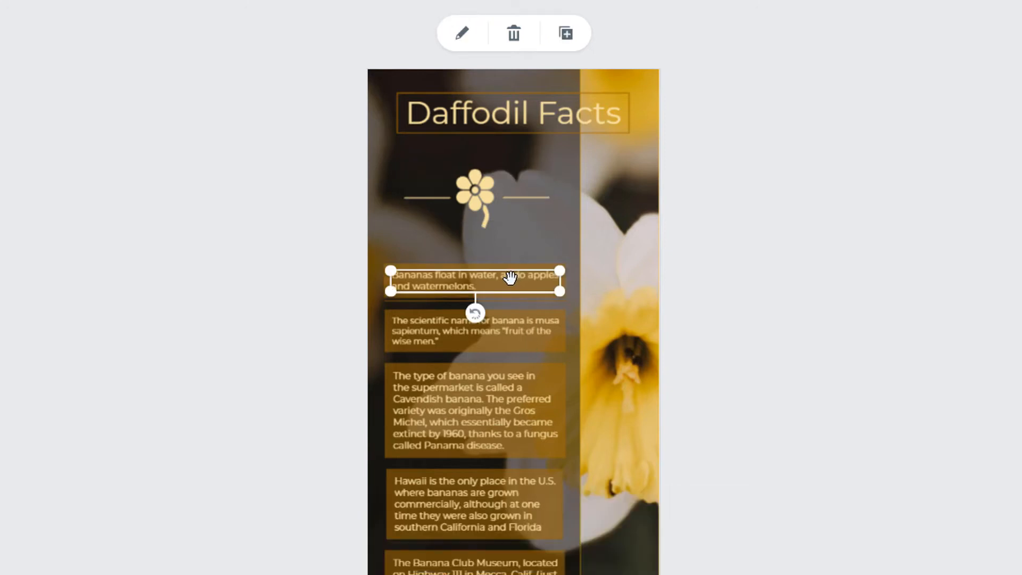
# Set the Daffodil Facts title font to Source Sans Pro Black and enlarge its size to about 72.
pyautogui.click(470, 269)
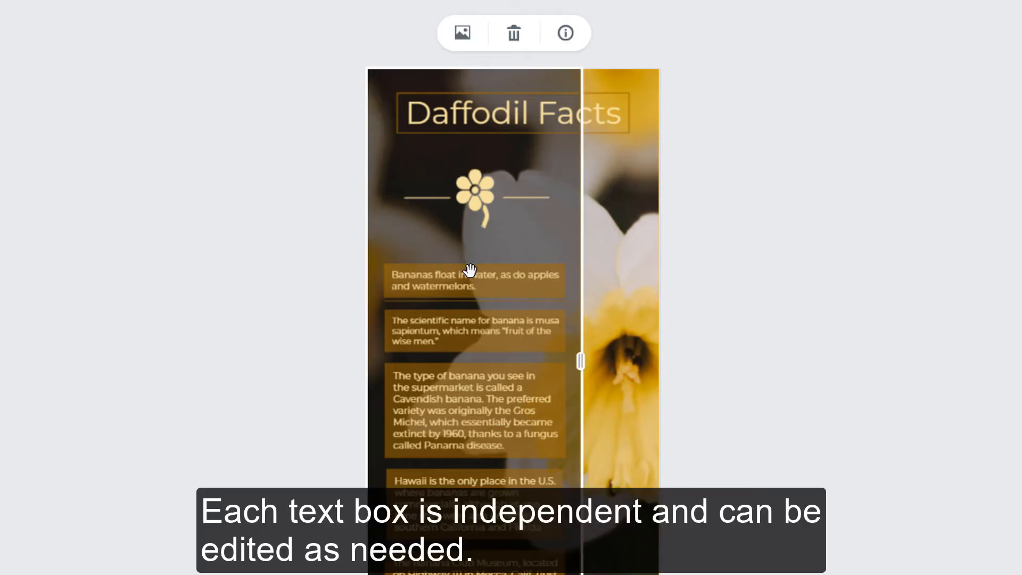
pyautogui.click(471, 274)
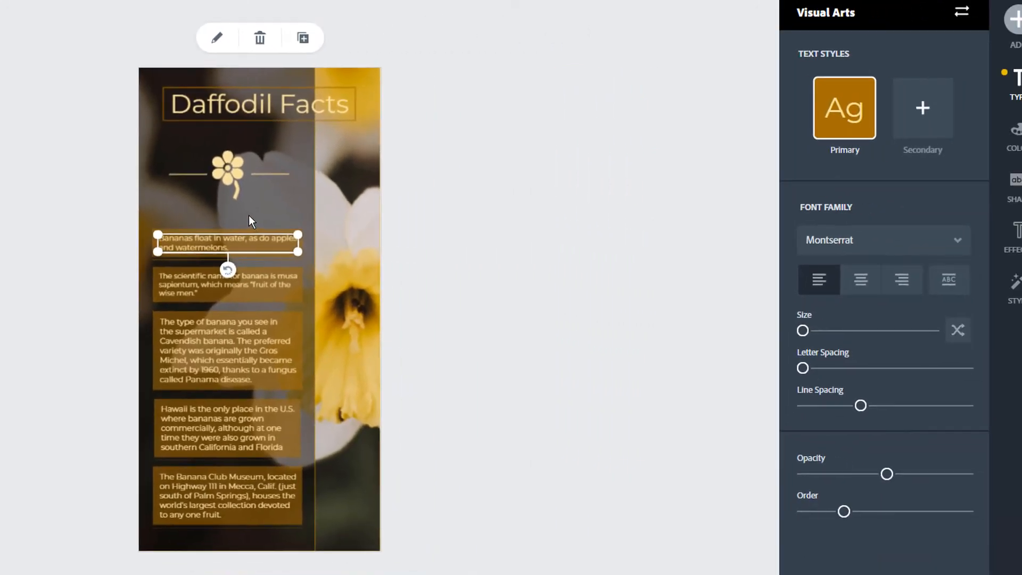
pyautogui.click(266, 103)
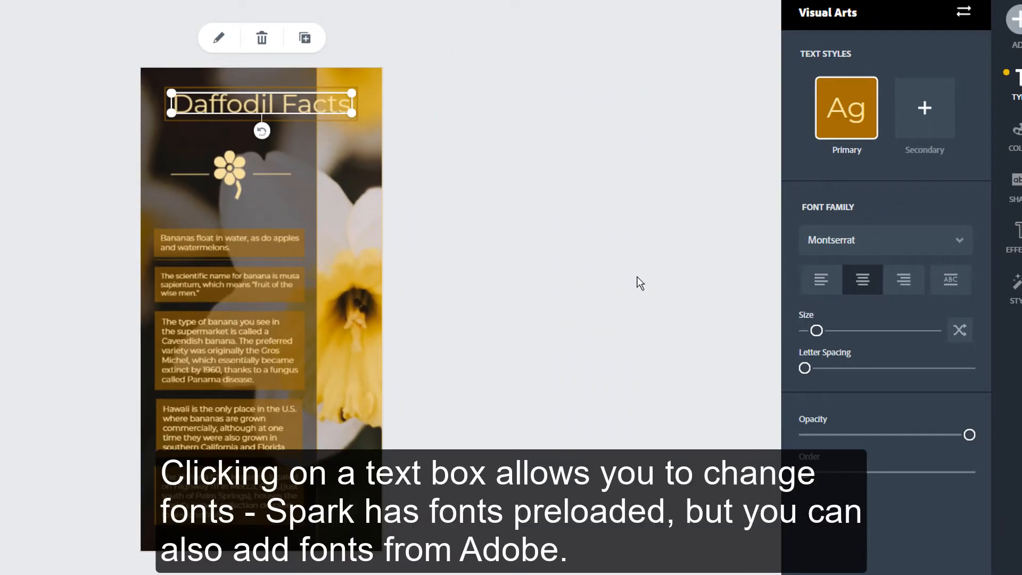
pyautogui.click(876, 241)
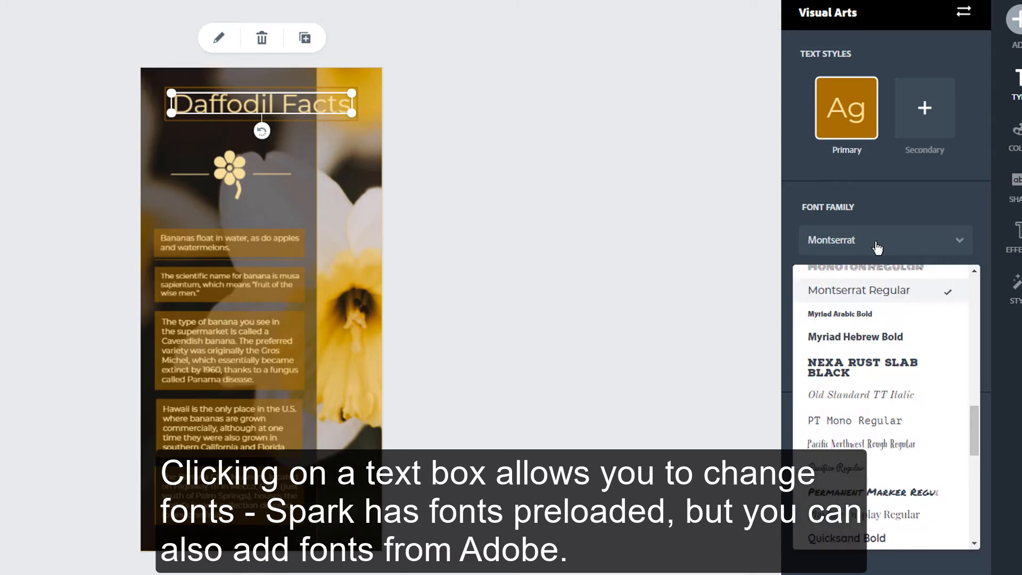
pyautogui.scroll(-3, 886, 418)
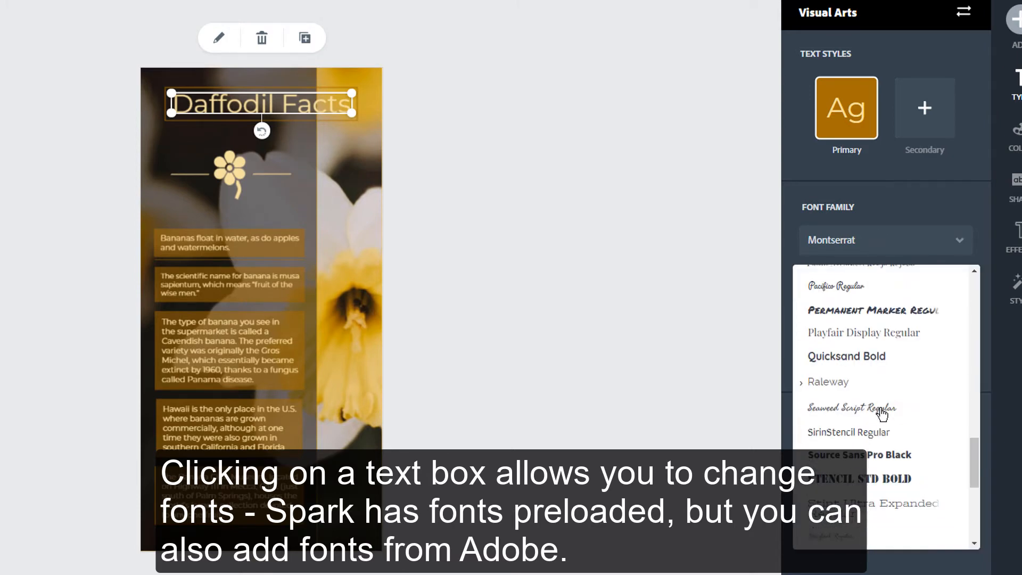
pyautogui.scroll(-2, 897, 434)
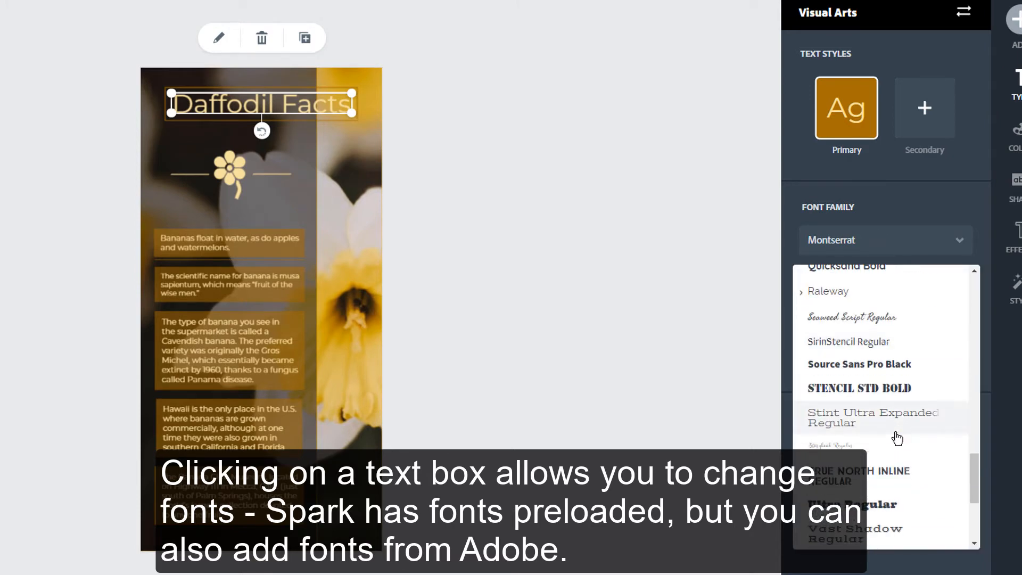
pyautogui.click(878, 483)
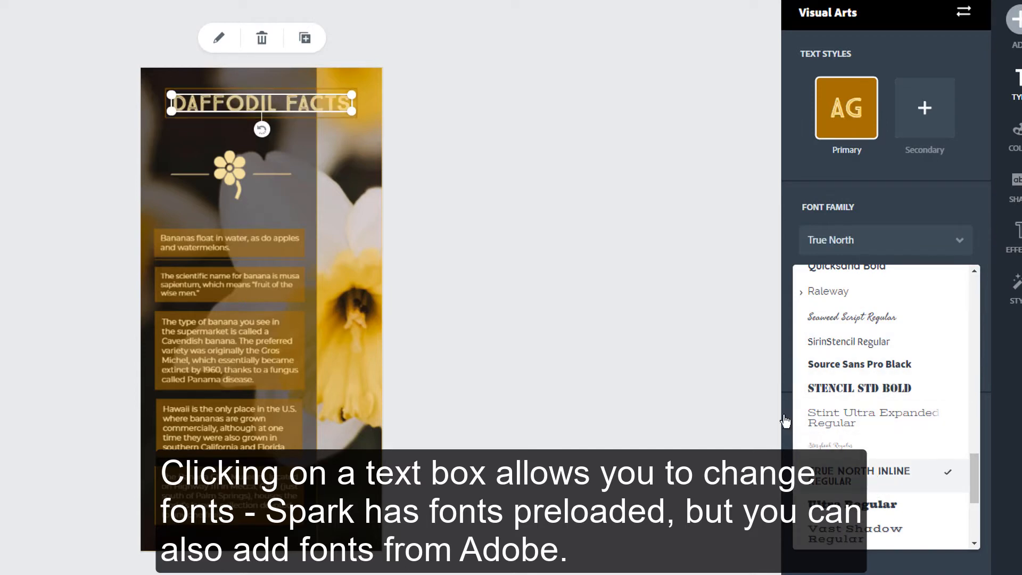
pyautogui.click(871, 367)
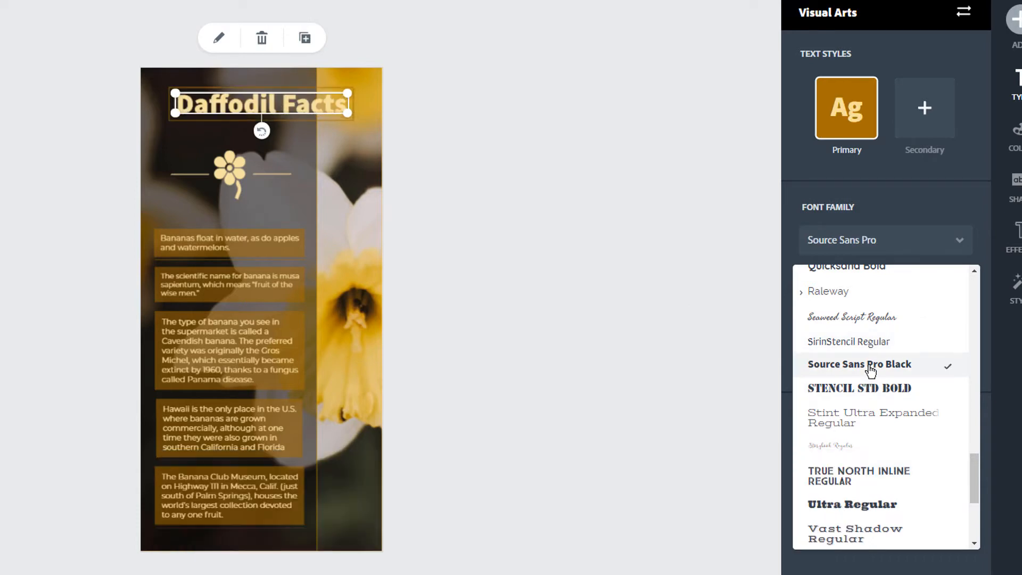
pyautogui.click(904, 241)
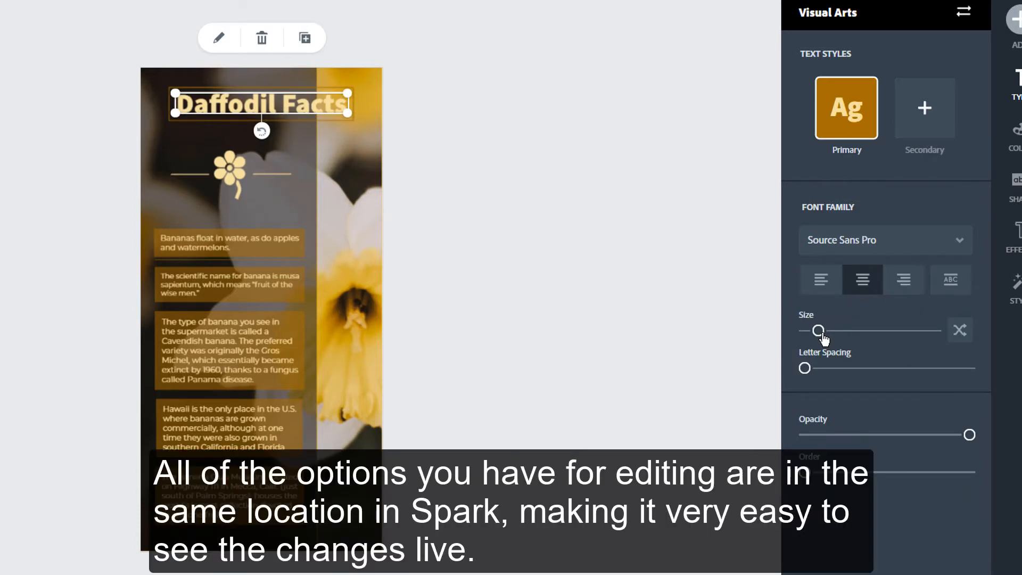
pyautogui.moveTo(821, 334)
pyautogui.mouseDown()
pyautogui.moveTo(837, 339)
pyautogui.moveTo(823, 340)
pyautogui.mouseUp()
# Enlarge the Daffodil Facts title with its handles and drag it over the dark panel.
pyautogui.click(821, 336)
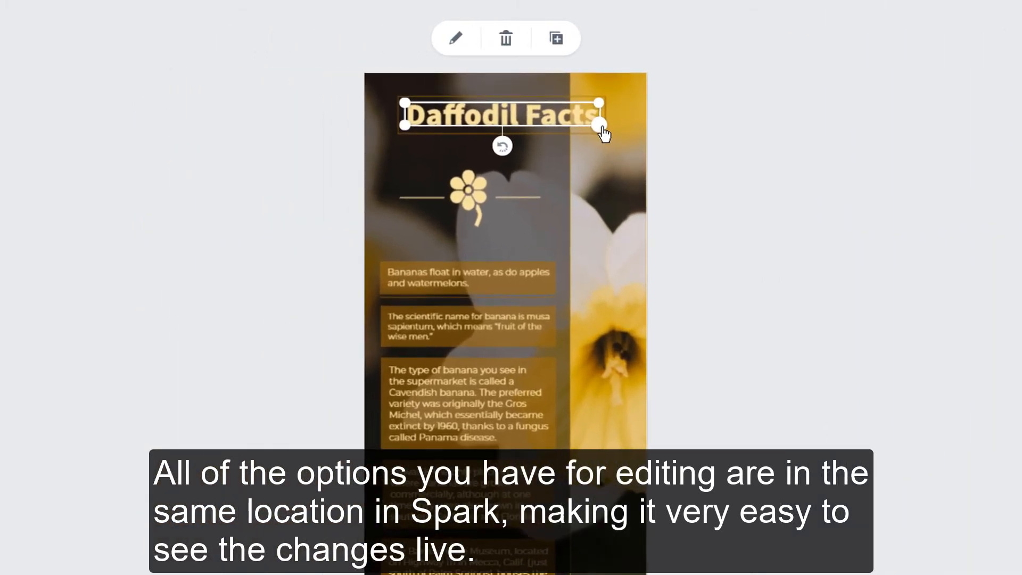
pyautogui.moveTo(472, 120); pyautogui.dragTo(492, 138)
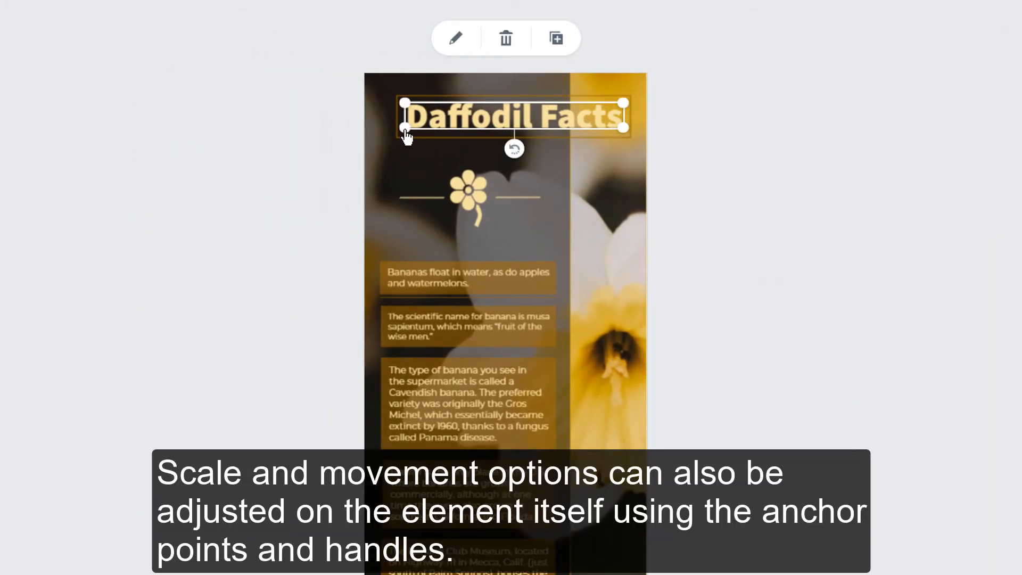
pyautogui.moveTo(406, 134); pyautogui.dragTo(388, 150)
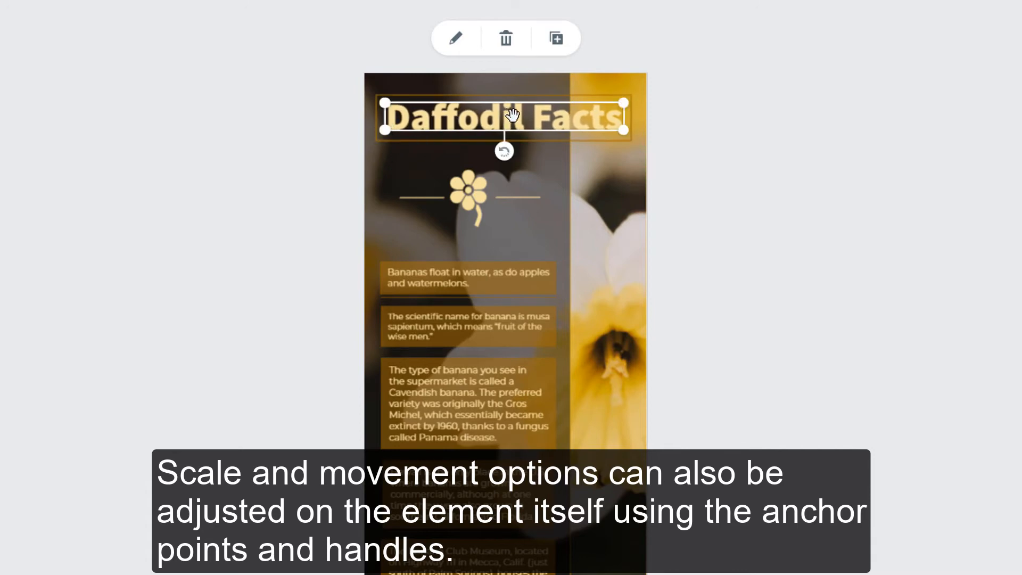
pyautogui.moveTo(510, 114); pyautogui.dragTo(513, 128)
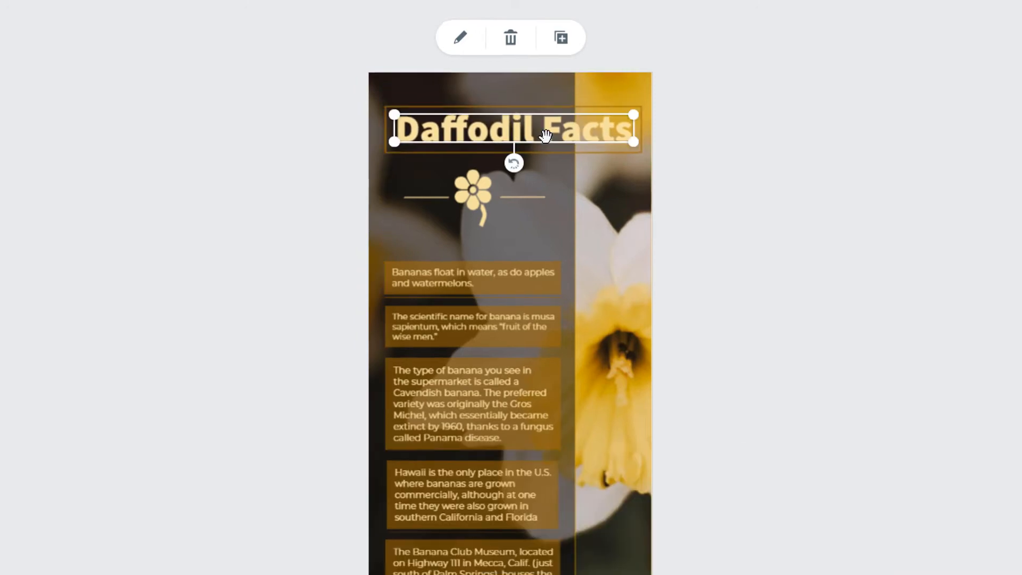
# Nudge the title with the arrow keys until it sits centred above the flower icon.
pyautogui.press('Left')
pyautogui.press('Left')
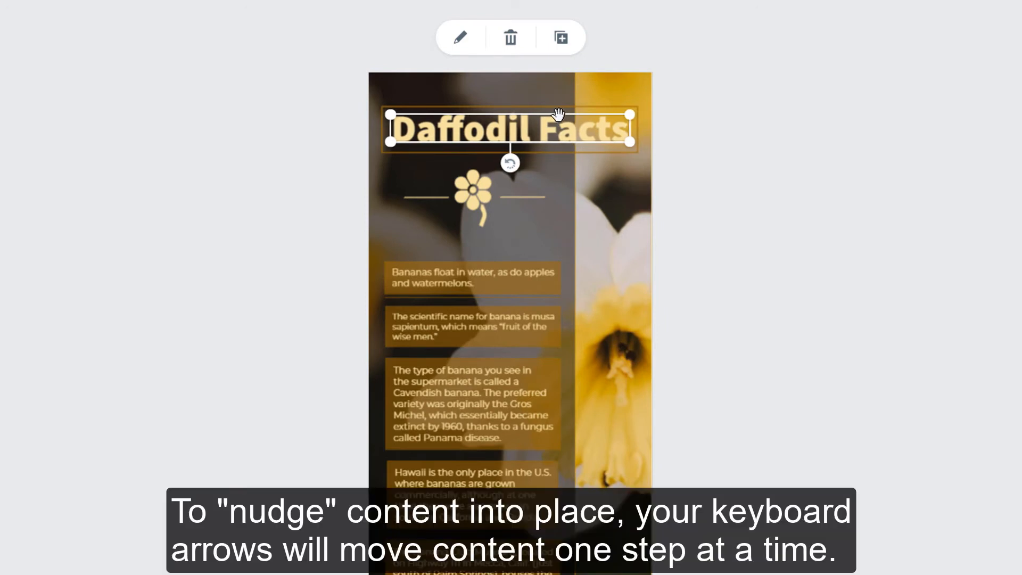
pyautogui.press('Up')
pyautogui.press('Up')
pyautogui.press('Left')
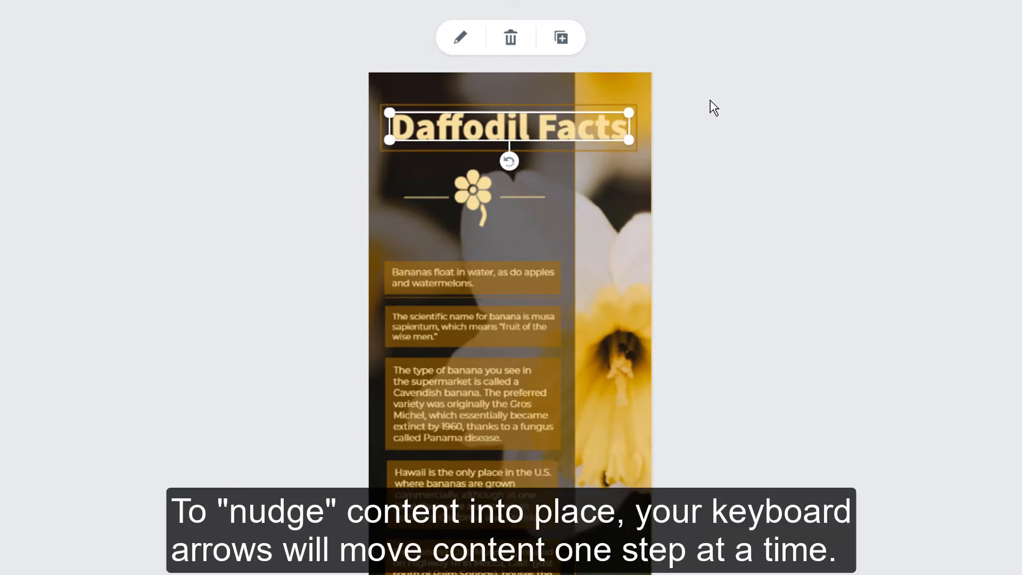
pyautogui.press('Right')
pyautogui.press('Right')
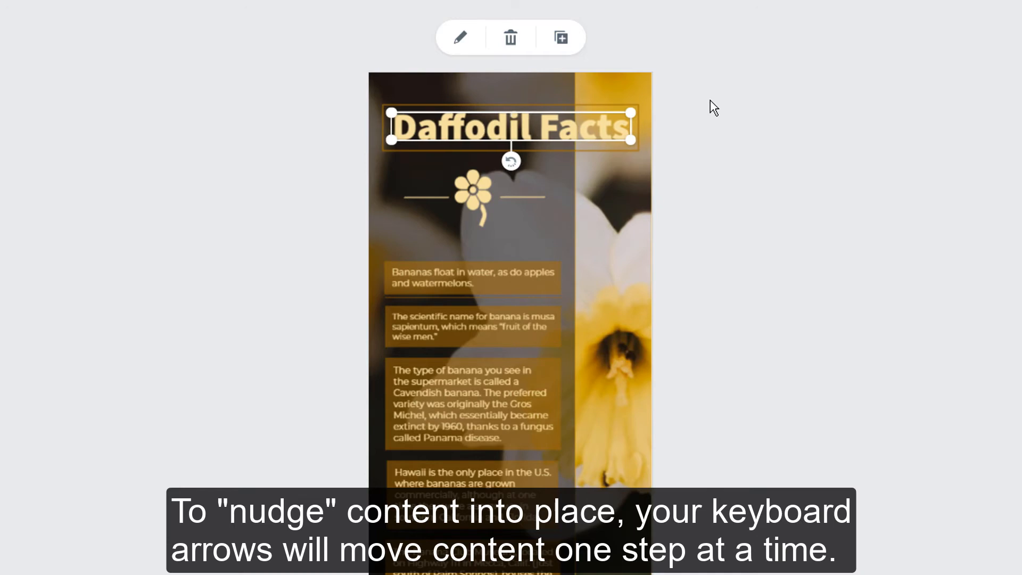
pyautogui.press('Up')
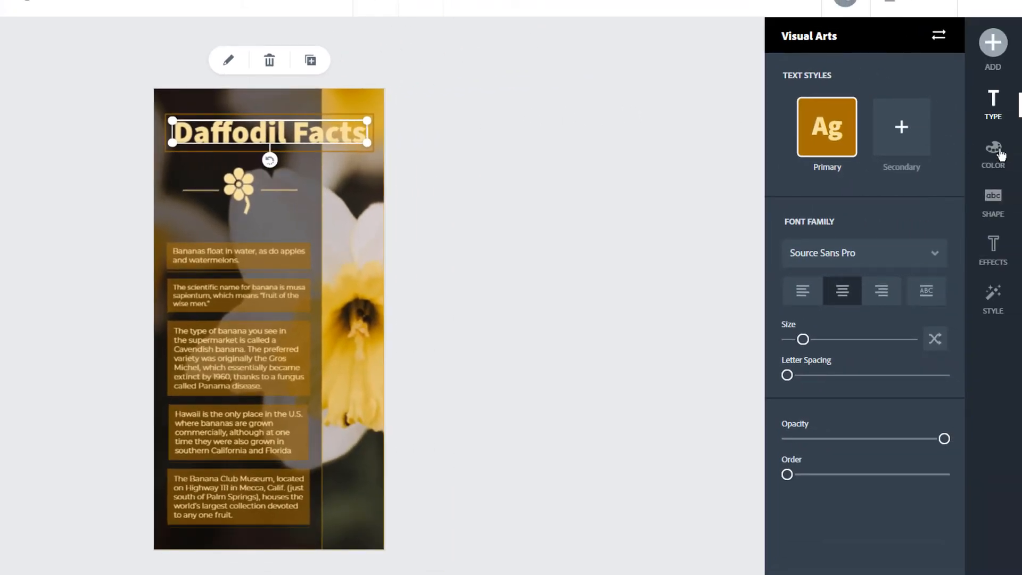
# Colour the title with the orange-on-cream swatch from All Colors.
pyautogui.click(1000, 154)
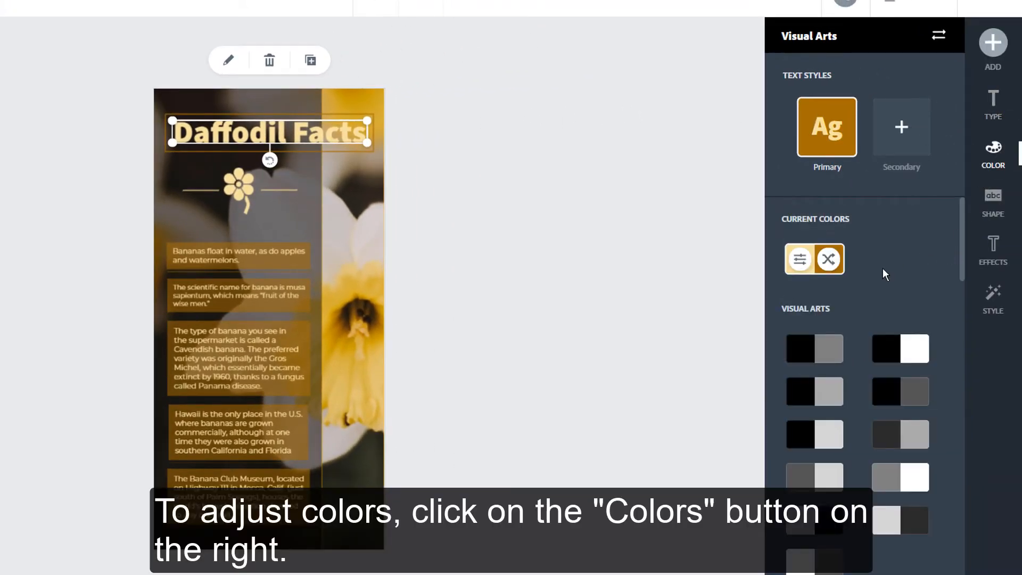
pyautogui.scroll(-6, 862, 291)
pyautogui.scroll(-3, 833, 440)
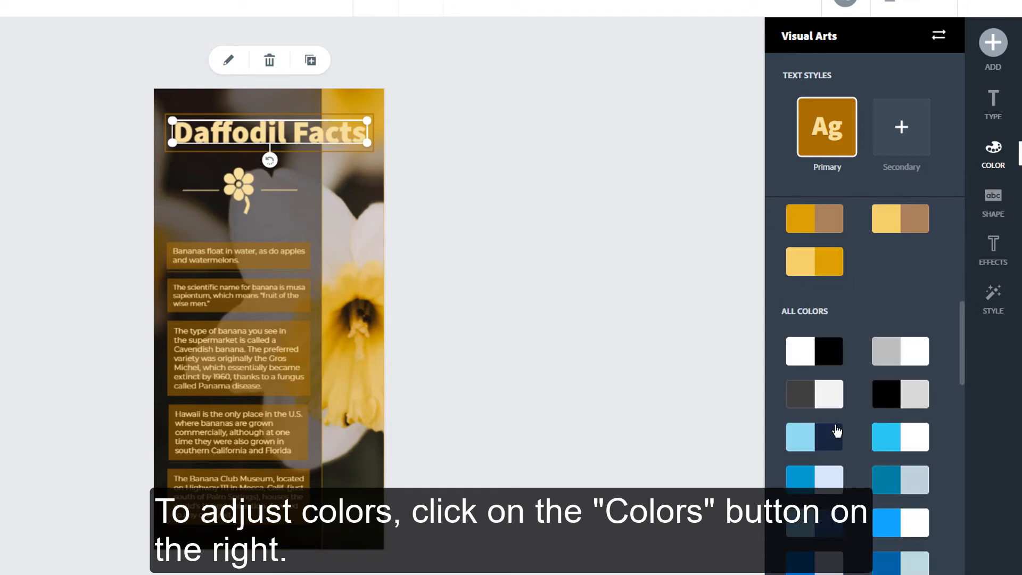
pyautogui.scroll(-15, 857, 367)
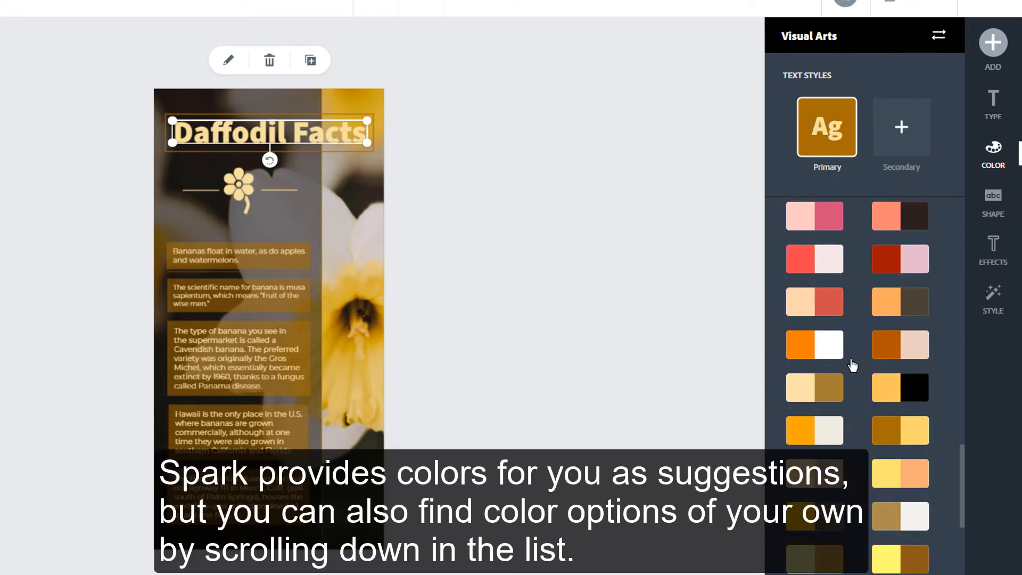
pyautogui.click(804, 429)
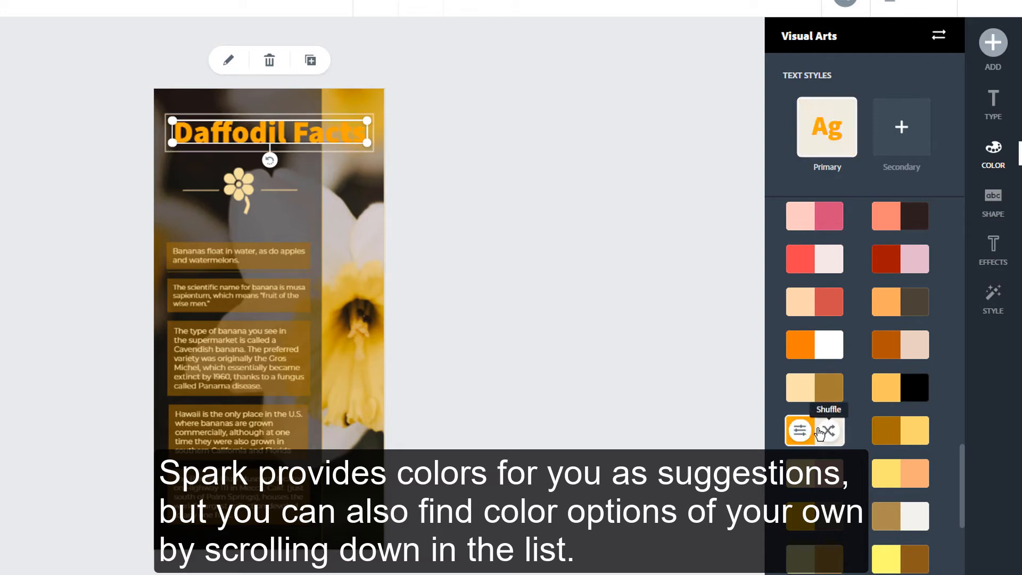
pyautogui.click(525, 207)
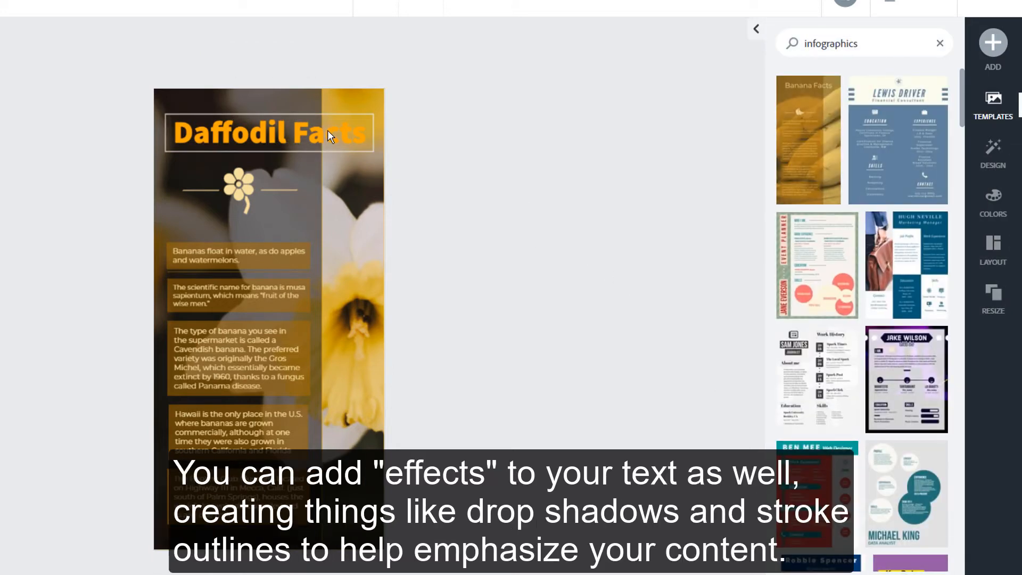
# Apply the Outline text effect to the title with line thickness at its minimum of 3.
pyautogui.click(327, 130)
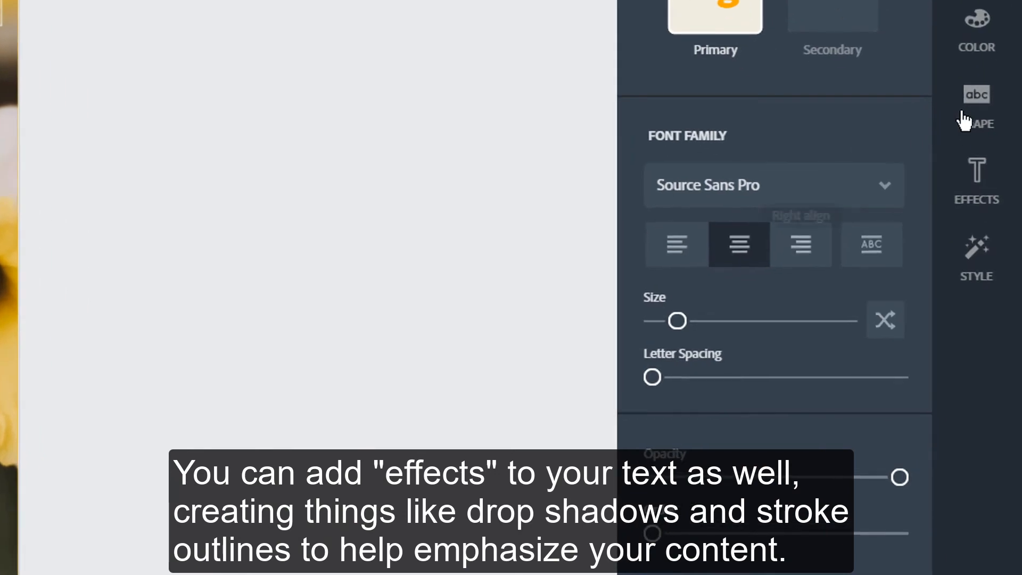
pyautogui.click(983, 205)
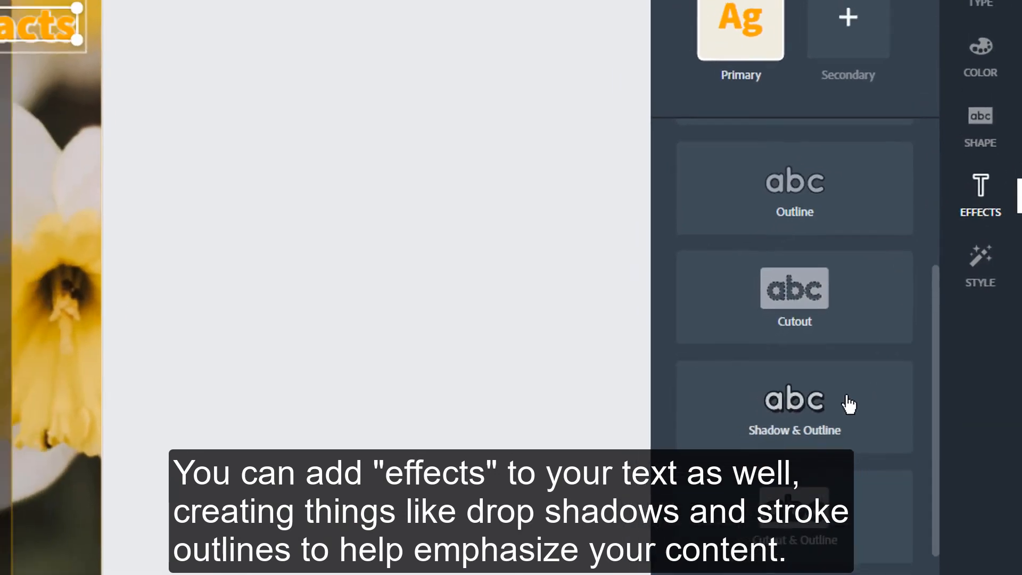
pyautogui.click(849, 405)
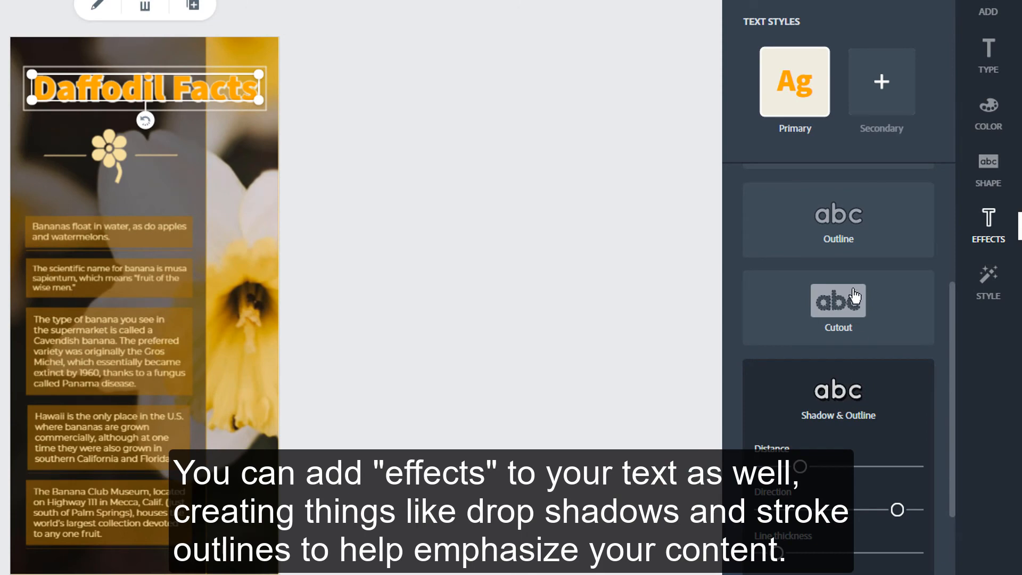
pyautogui.click(856, 222)
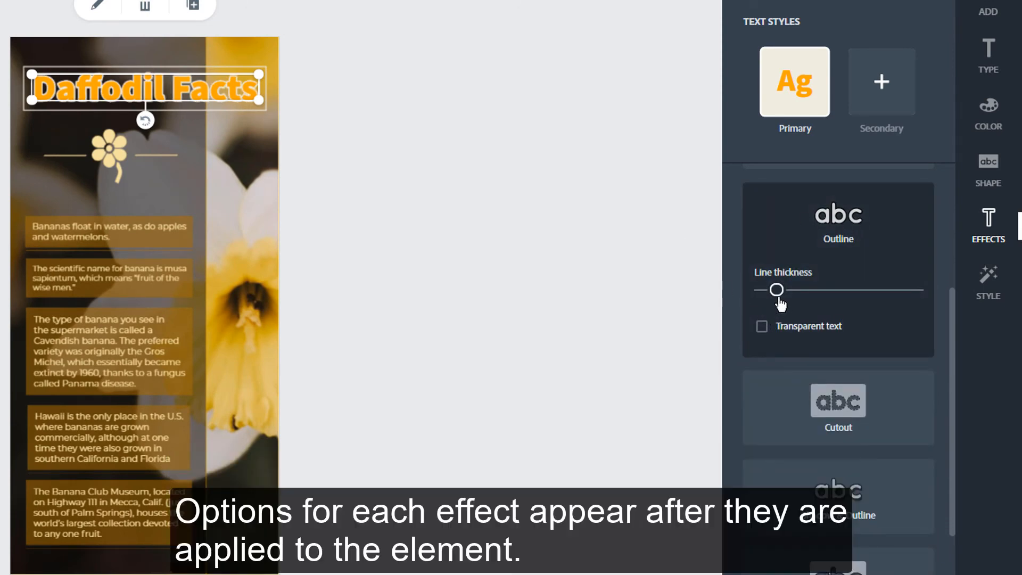
pyautogui.moveTo(777, 292); pyautogui.dragTo(764, 294)
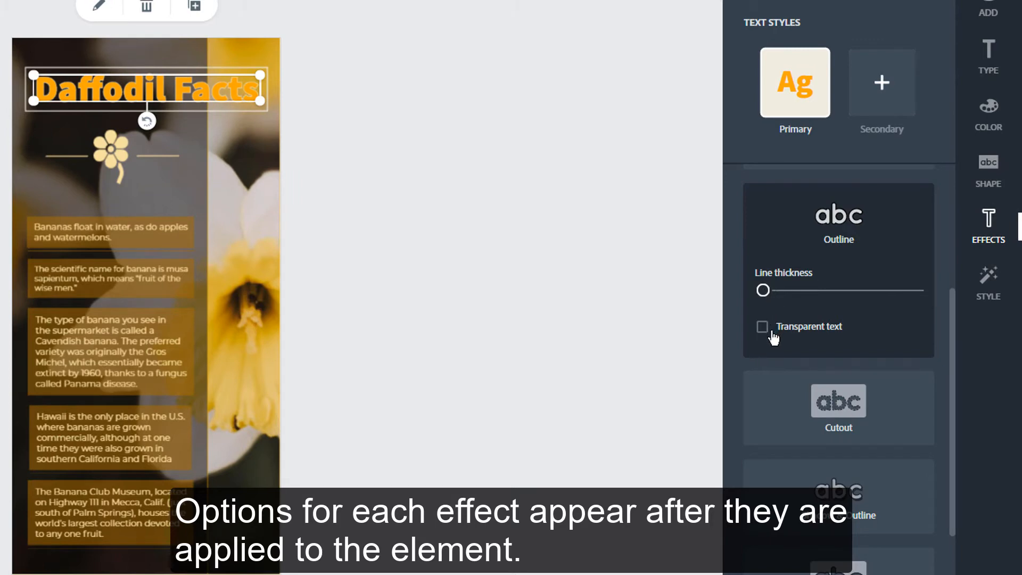
pyautogui.click(647, 330)
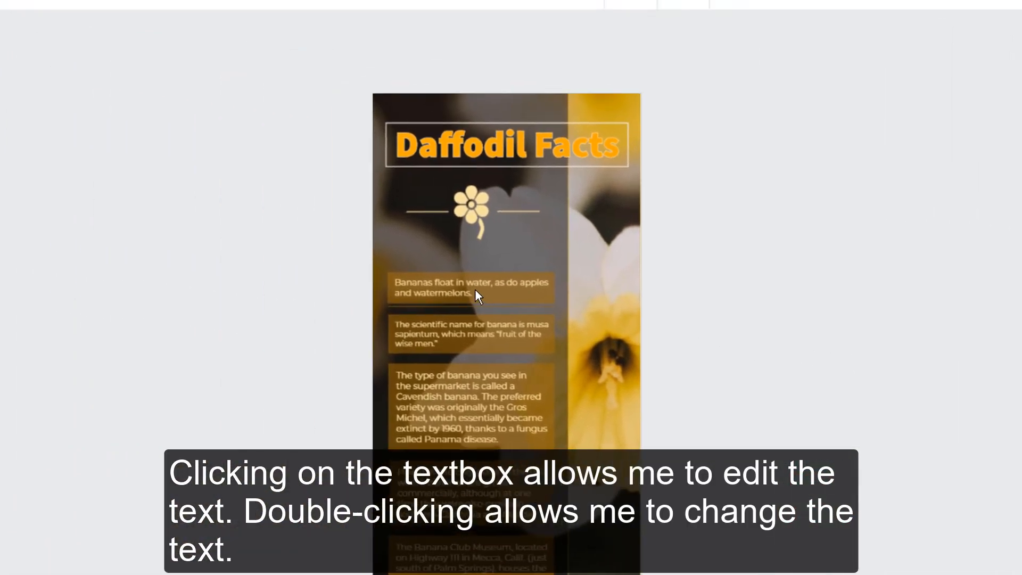
# Delete the 'Bananas float in water' fact box and move the scientific-name box up into its slot.
pyautogui.click(107, 230)
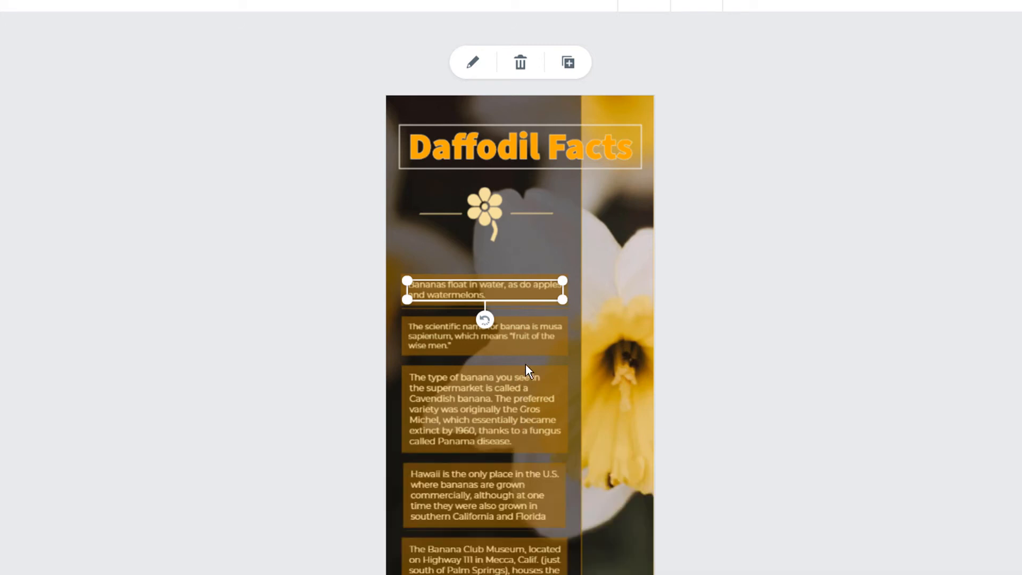
pyautogui.press('Delete')
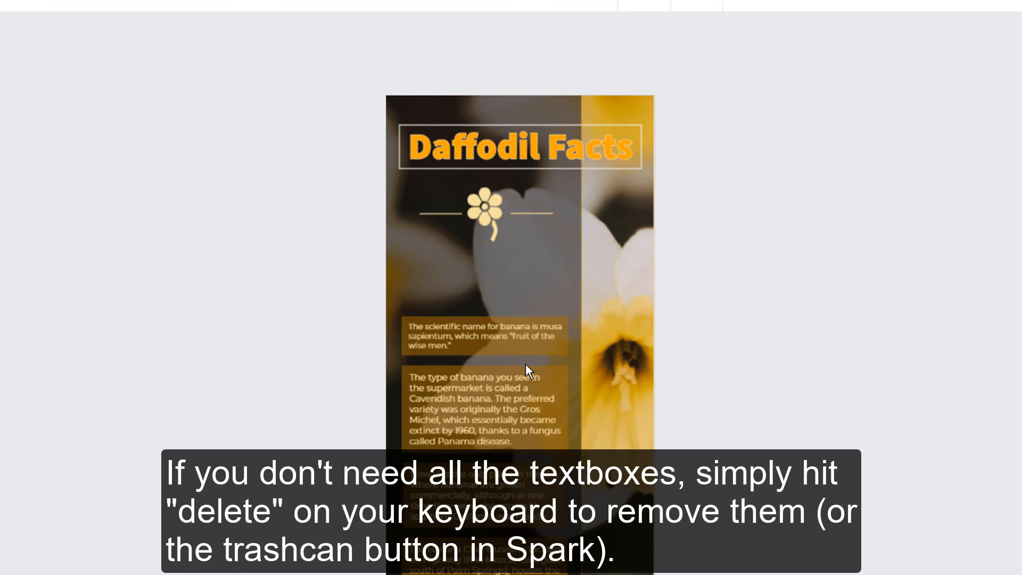
pyautogui.click(493, 332)
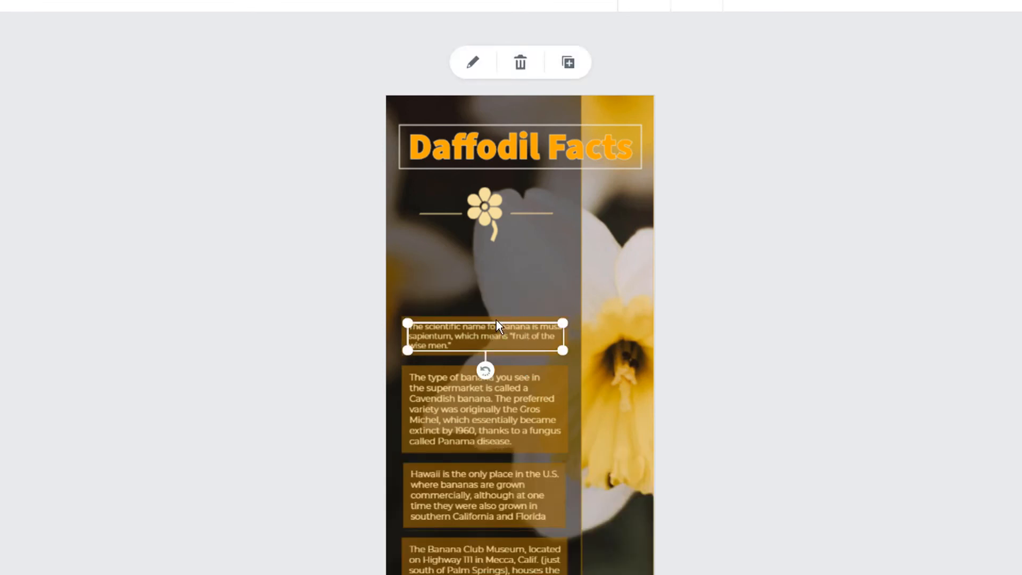
pyautogui.moveTo(496, 320); pyautogui.dragTo(495, 271)
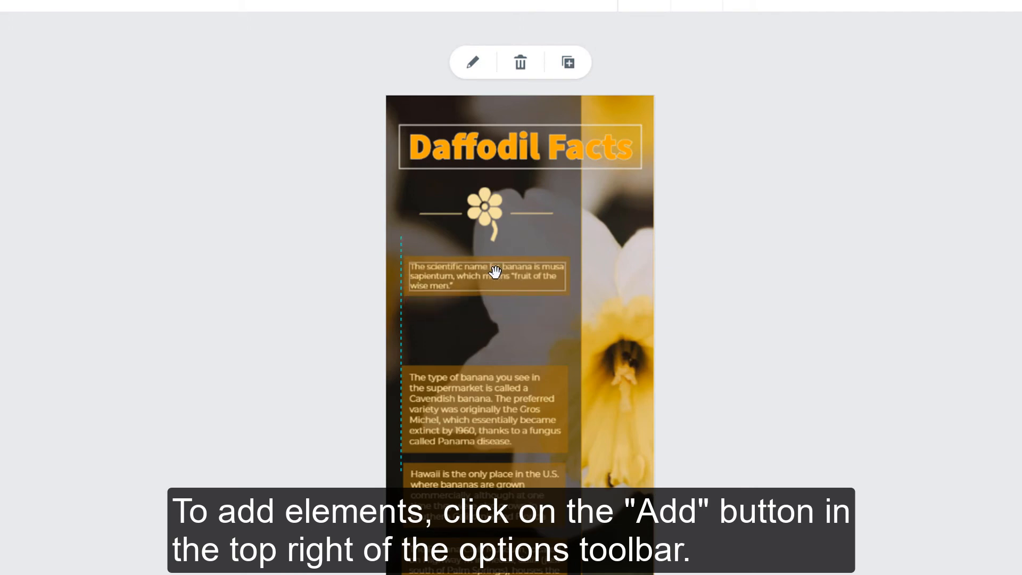
# Replace the top box's banana text with the pasted paragraph about the genus Narcissus and daffodil names.
pyautogui.doubleClick(494, 275)
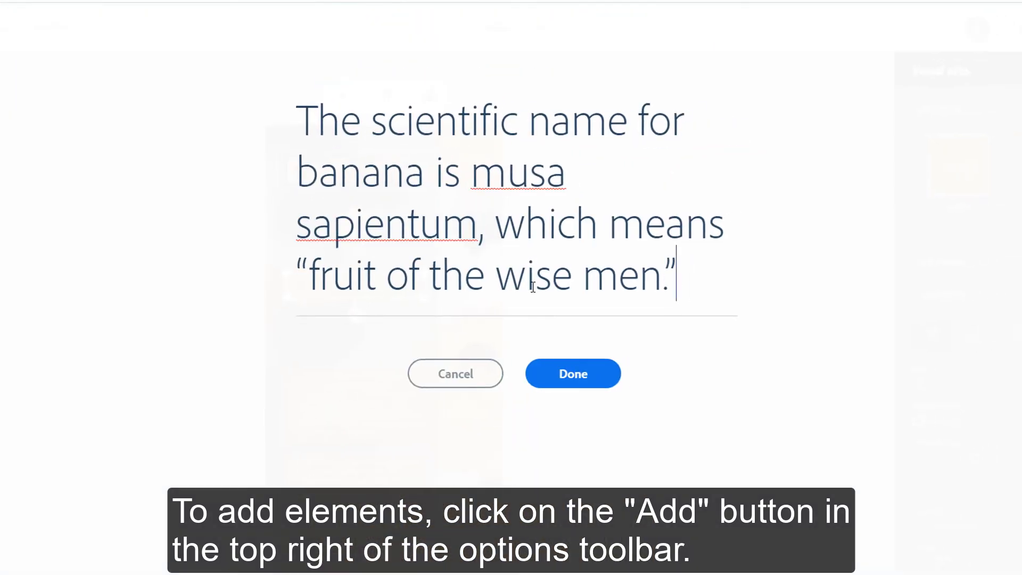
pyautogui.moveTo(672, 274); pyautogui.dragTo(283, 119)
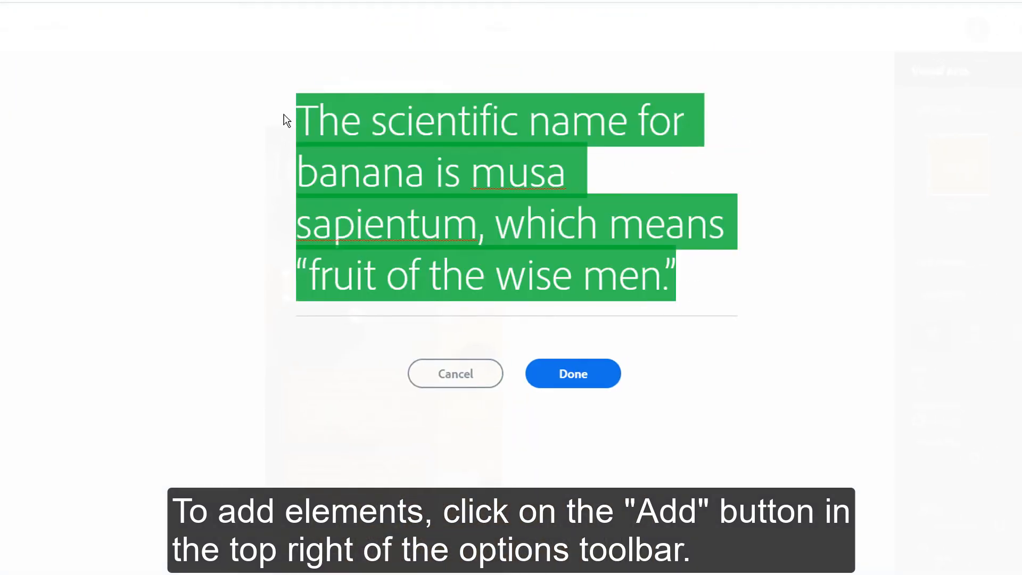
pyautogui.hotkey('ctrl', 'v')
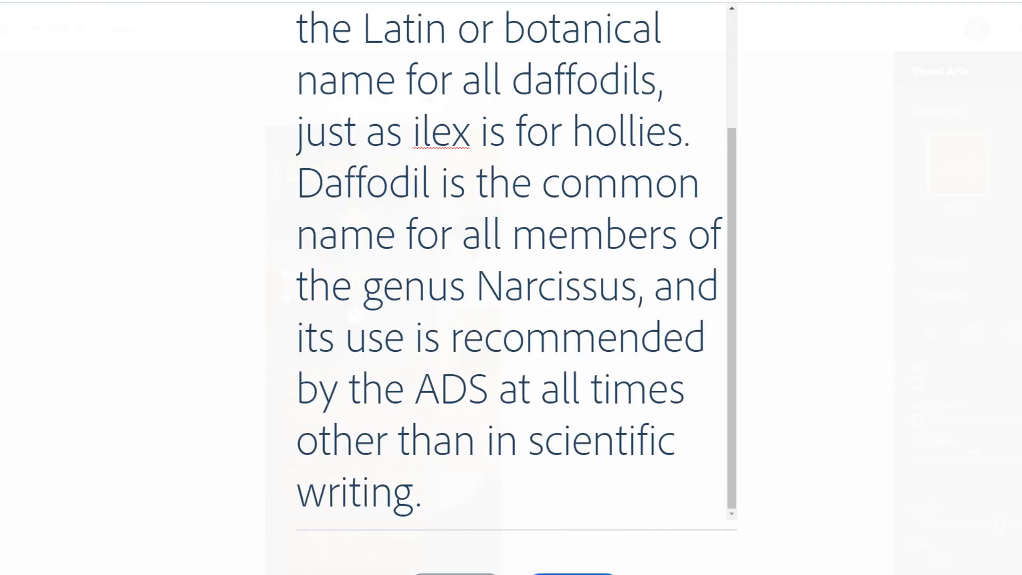
pyautogui.click(573, 574)
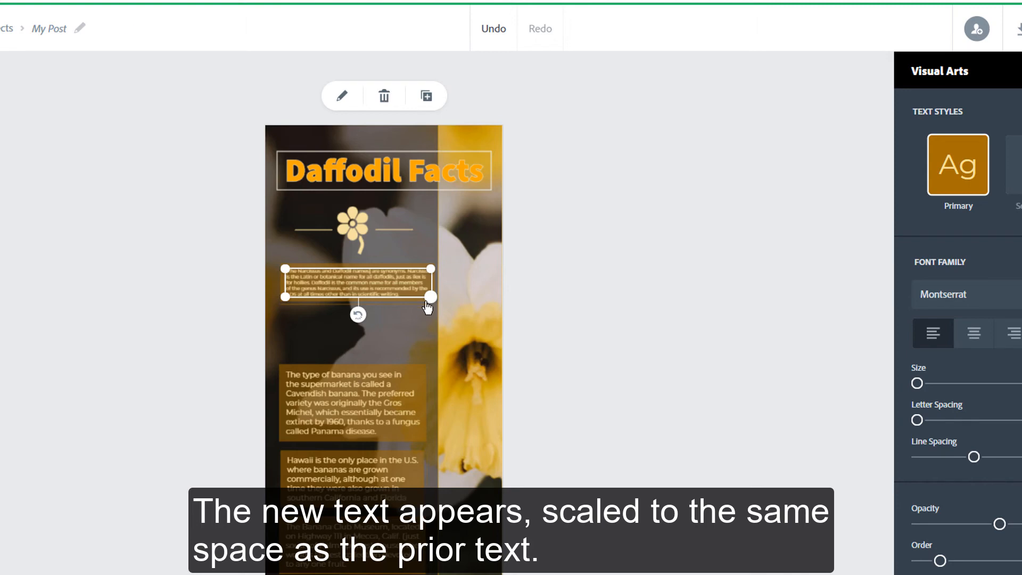
# Reshape the Narcissus box so its paragraph reflows, and move the banana-type box down for editing.
pyautogui.moveTo(431, 297); pyautogui.dragTo(419, 350)
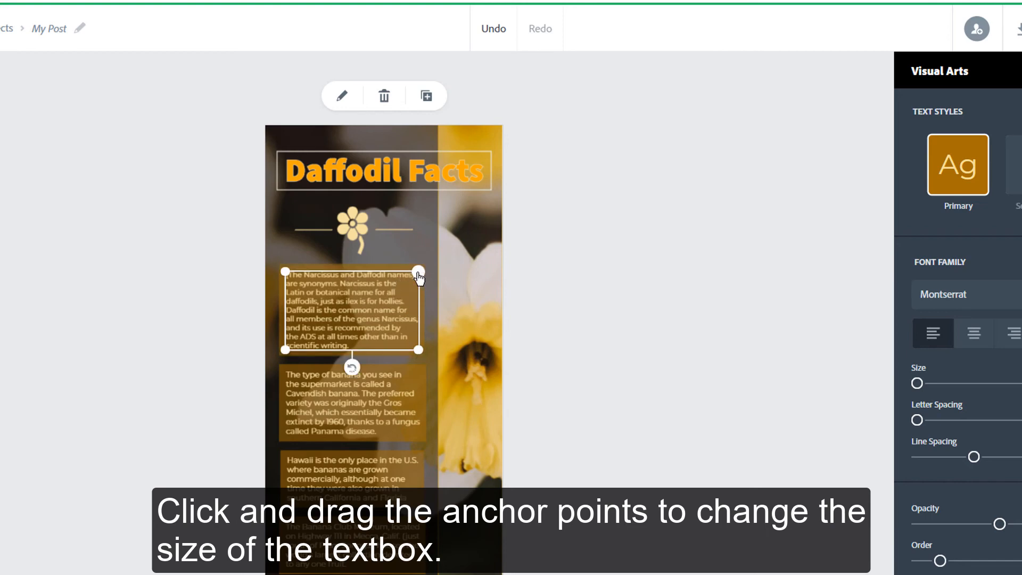
pyautogui.moveTo(419, 274); pyautogui.dragTo(414, 273)
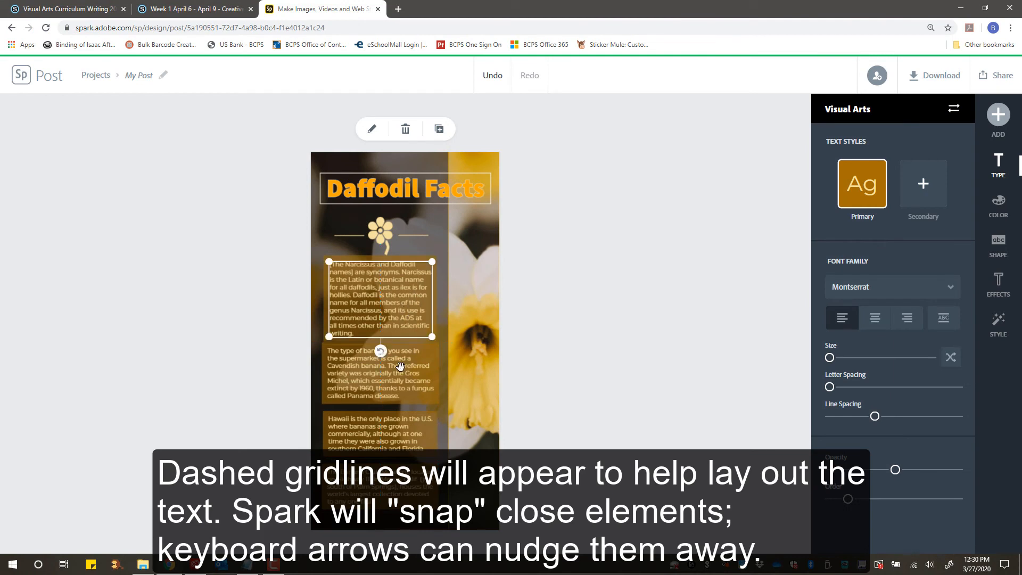
pyautogui.click(403, 387)
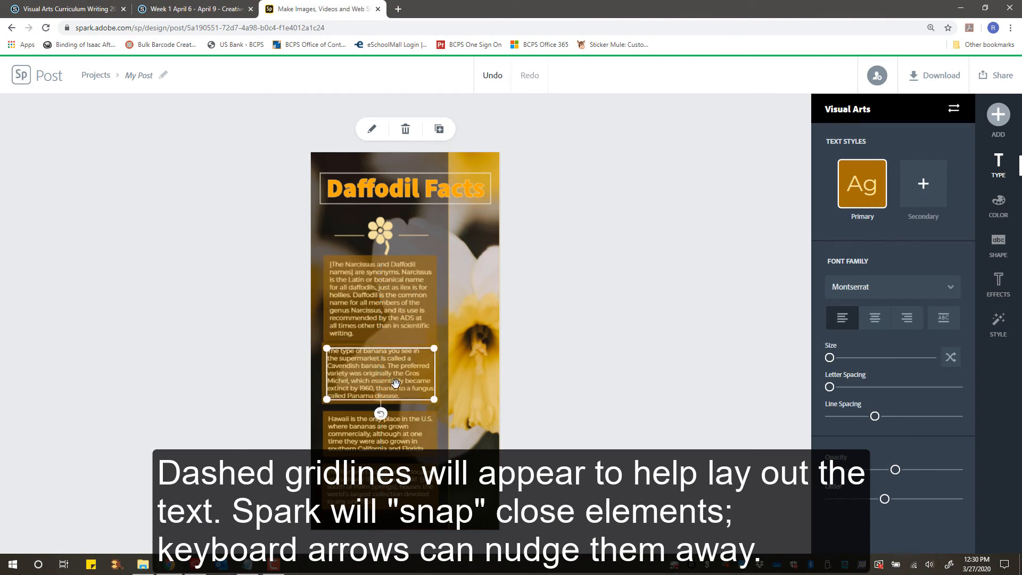
pyautogui.moveTo(396, 384); pyautogui.dragTo(396, 395)
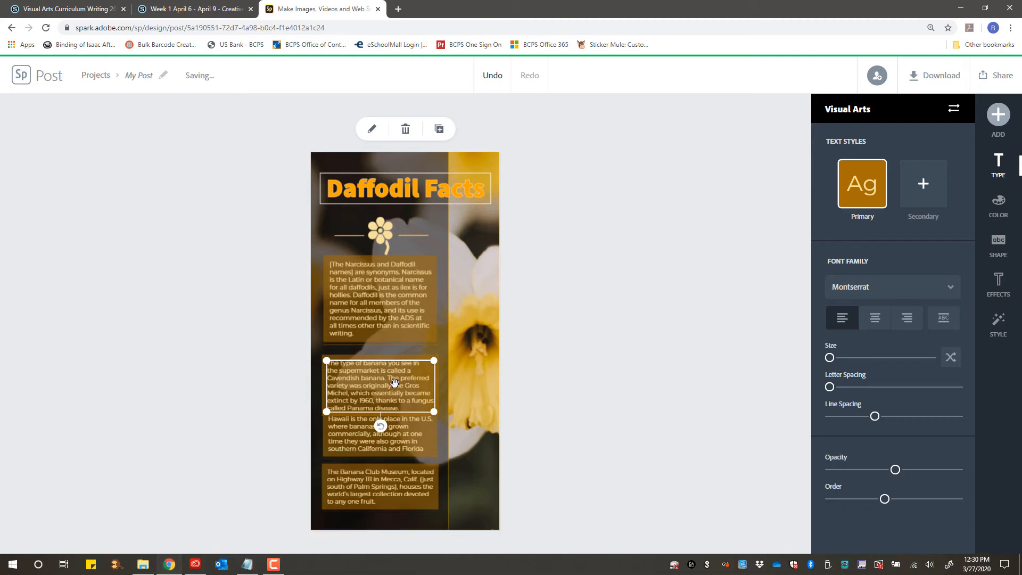
pyautogui.doubleClick(395, 382)
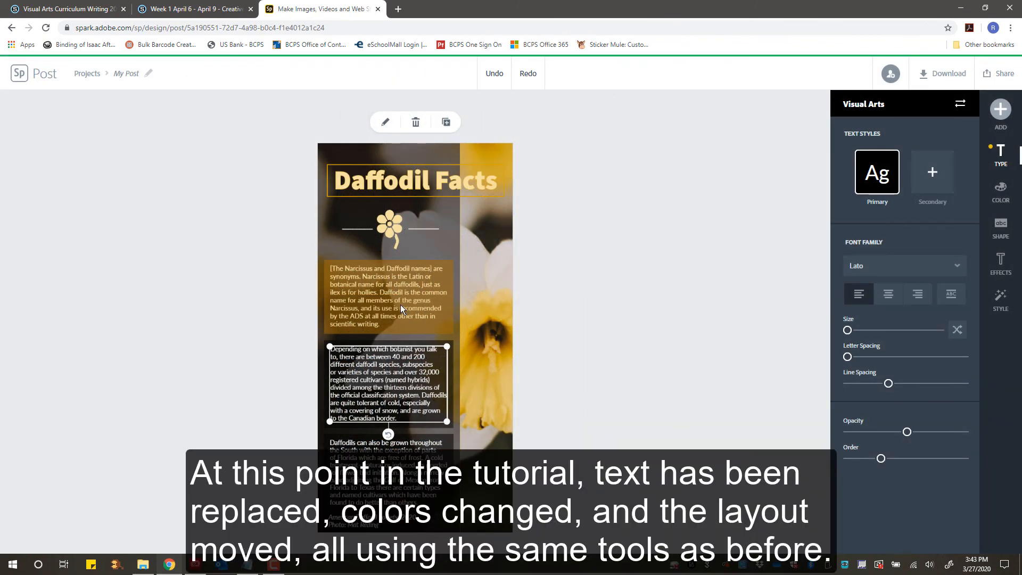
# Give the Narcissus fact box the dark black/grey colour scheme.
pyautogui.click(400, 305)
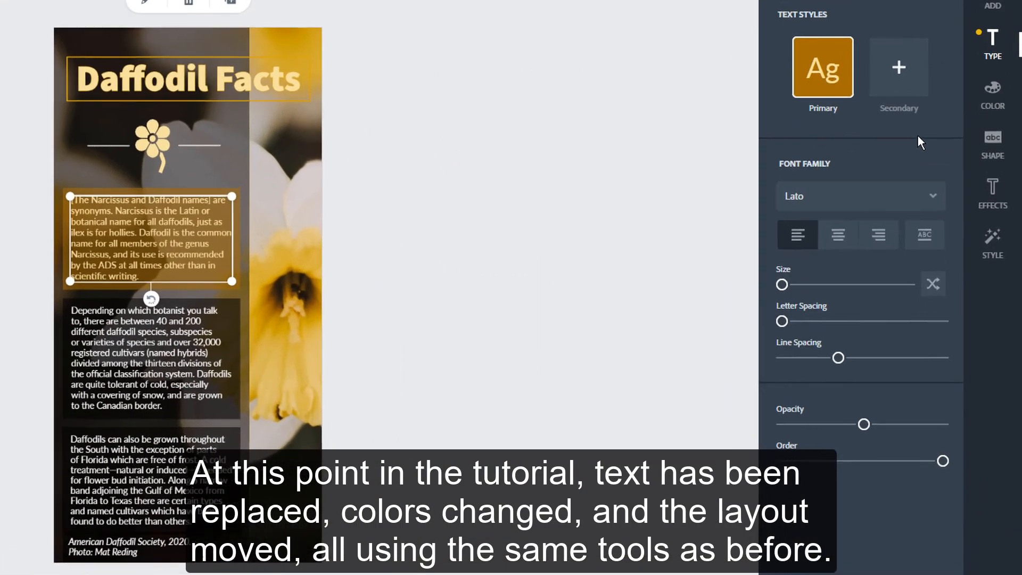
pyautogui.click(992, 93)
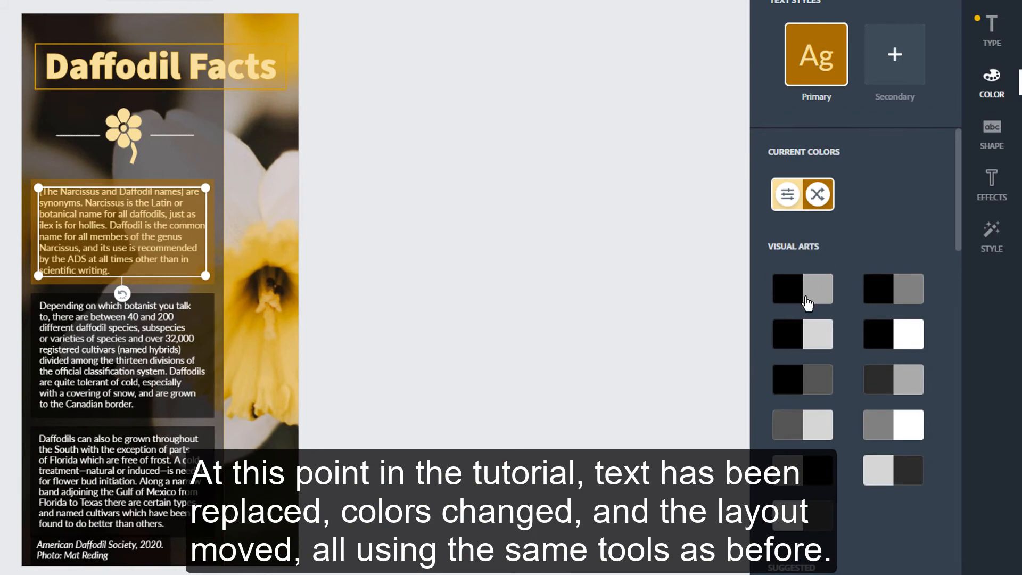
pyautogui.scroll(-3, 802, 310)
pyautogui.scroll(-2, 802, 320)
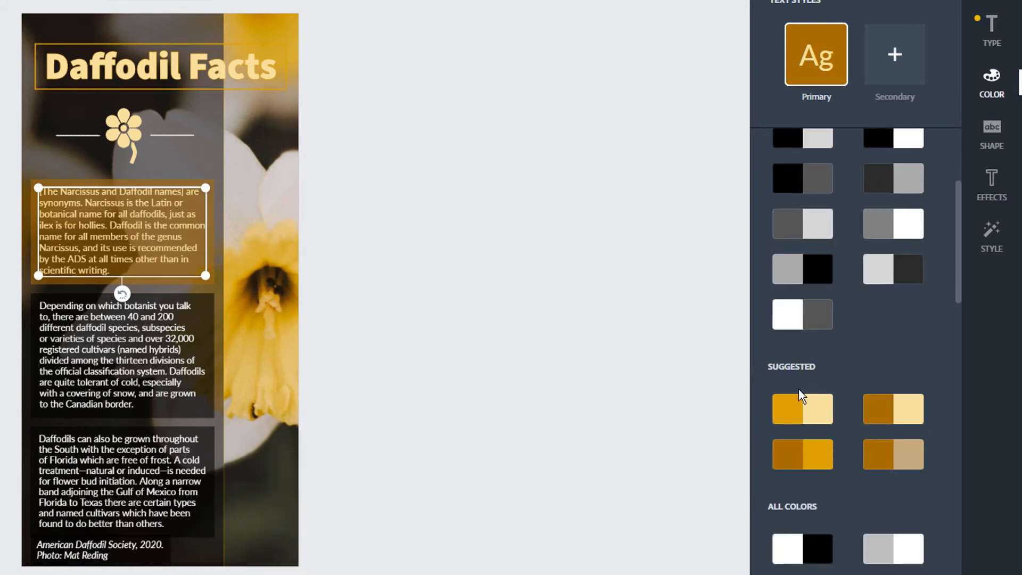
pyautogui.click(800, 551)
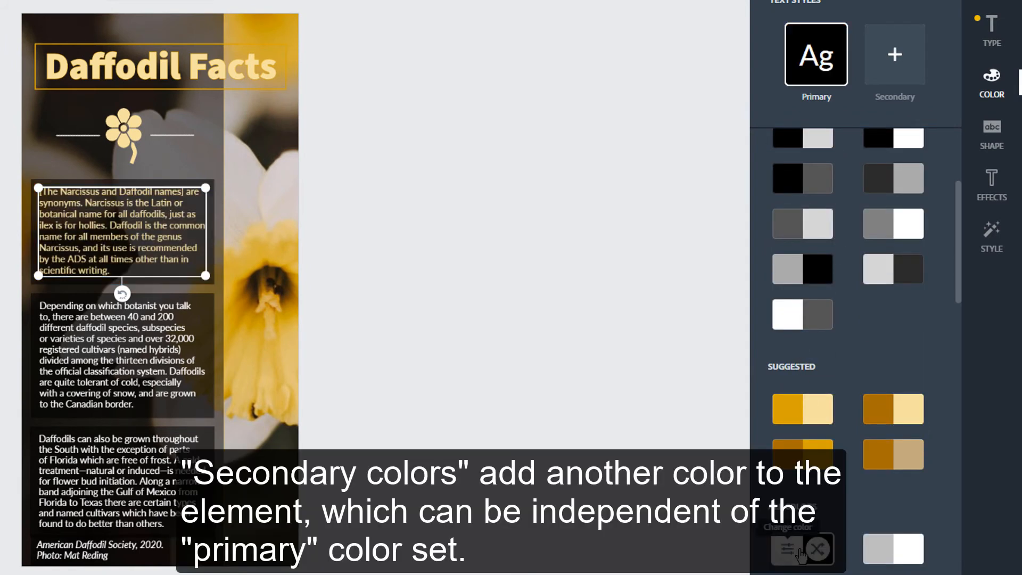
# Turn the Daffodil Facts title white using the white/black swatch.
pyautogui.click(180, 69)
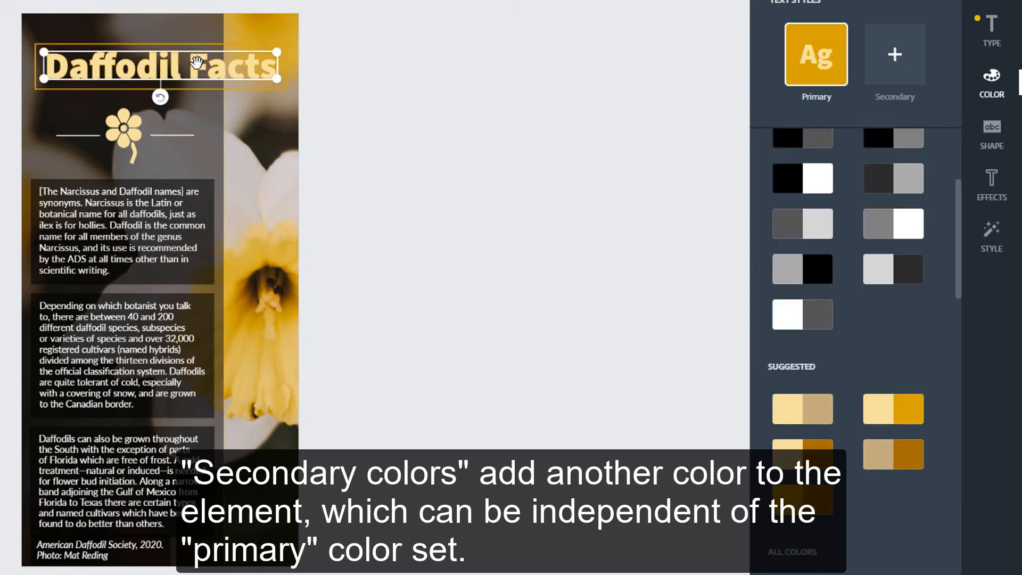
pyautogui.scroll(-4, 843, 336)
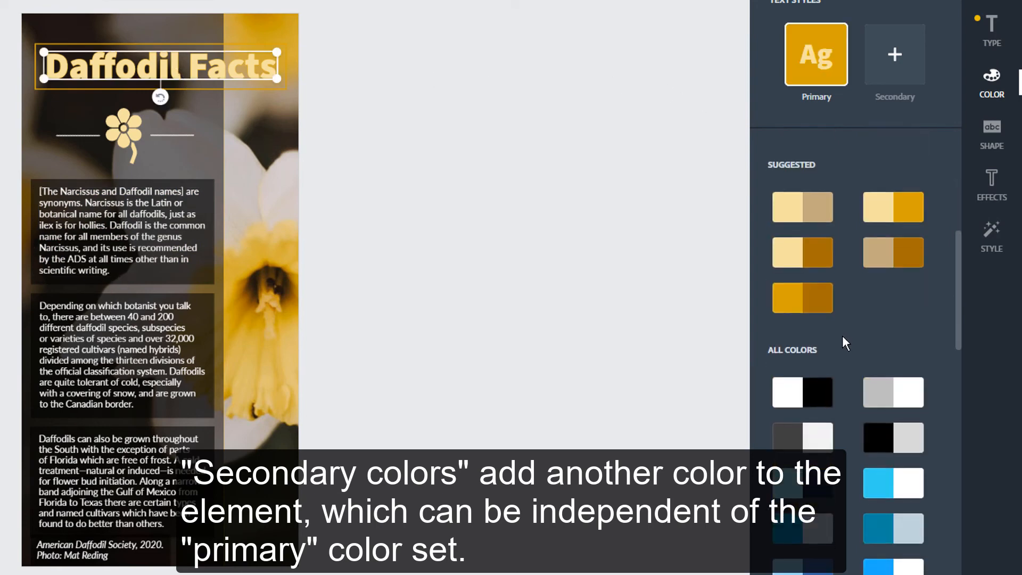
pyautogui.click(801, 403)
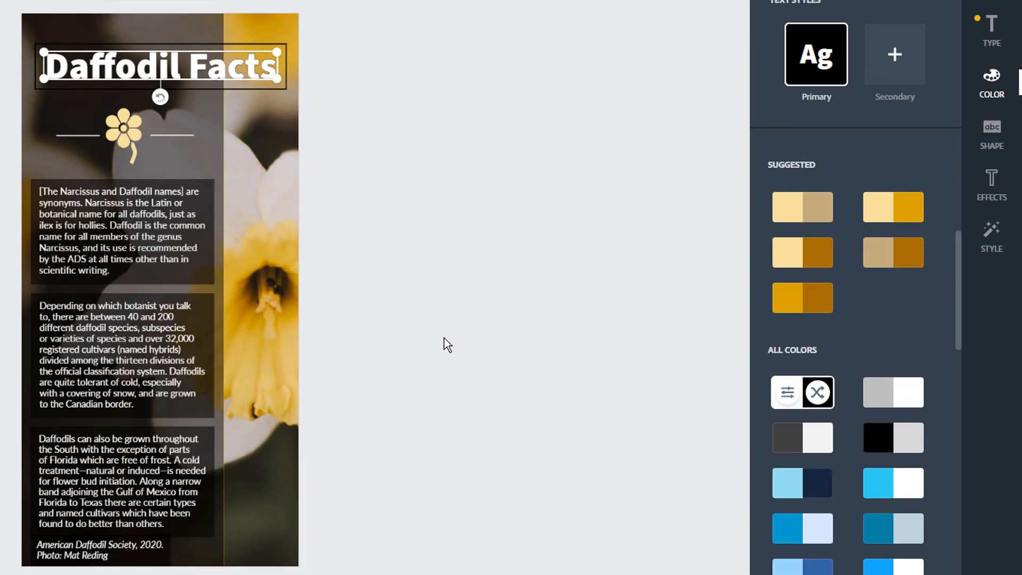
# Recolour the flower icon below the title with the orange suggested swatch.
pyautogui.click(130, 136)
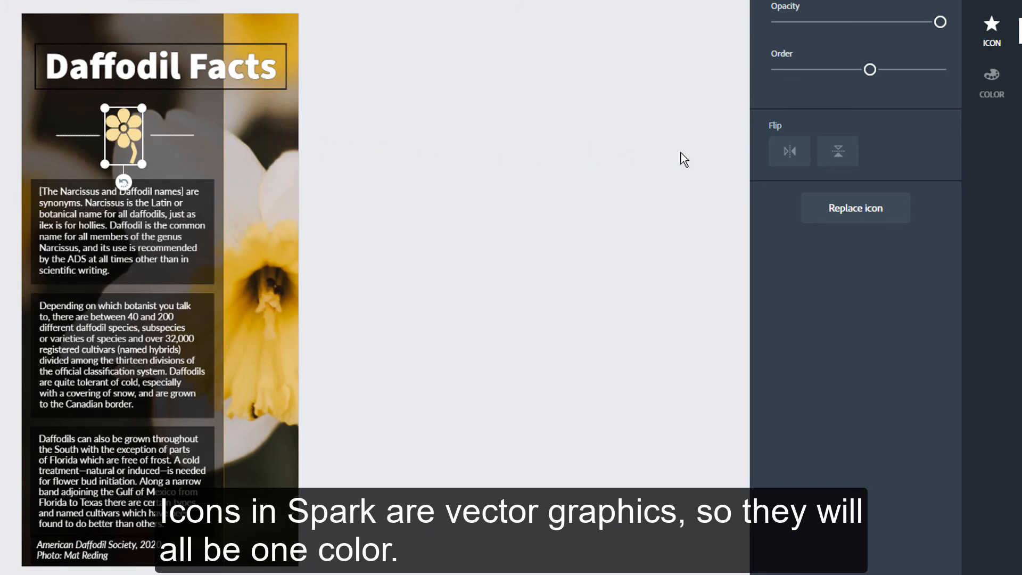
pyautogui.click(992, 96)
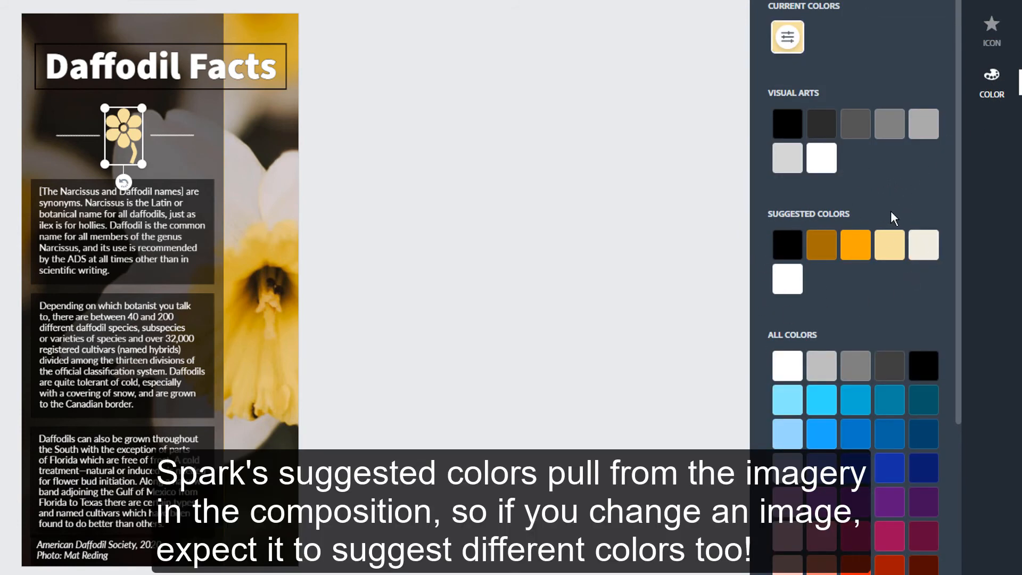
pyautogui.click(856, 249)
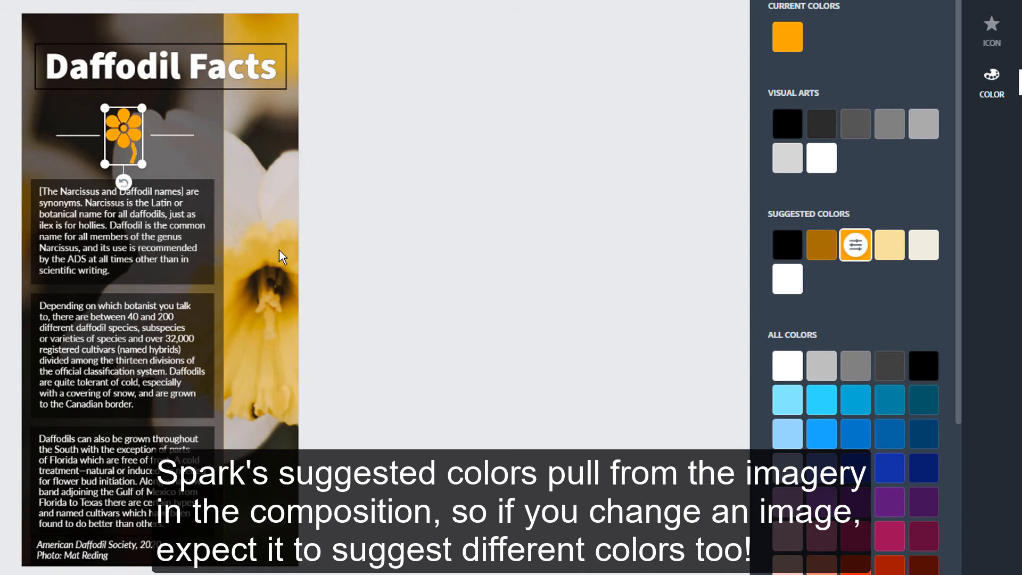
pyautogui.click(362, 256)
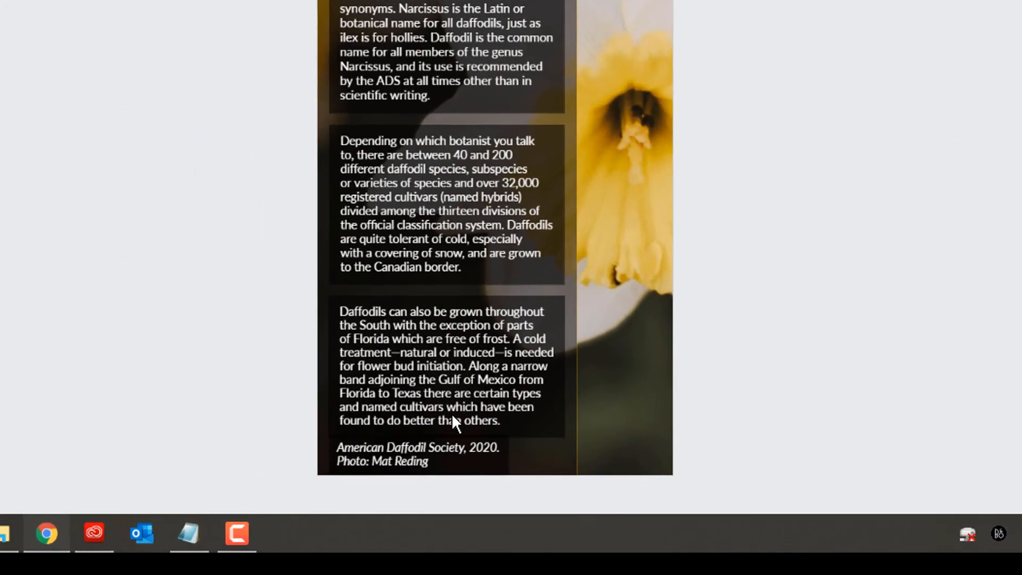
# Centre the source credit and three fact boxes horizontally as a group, then nudge them up slightly.
pyautogui.click(434, 456)
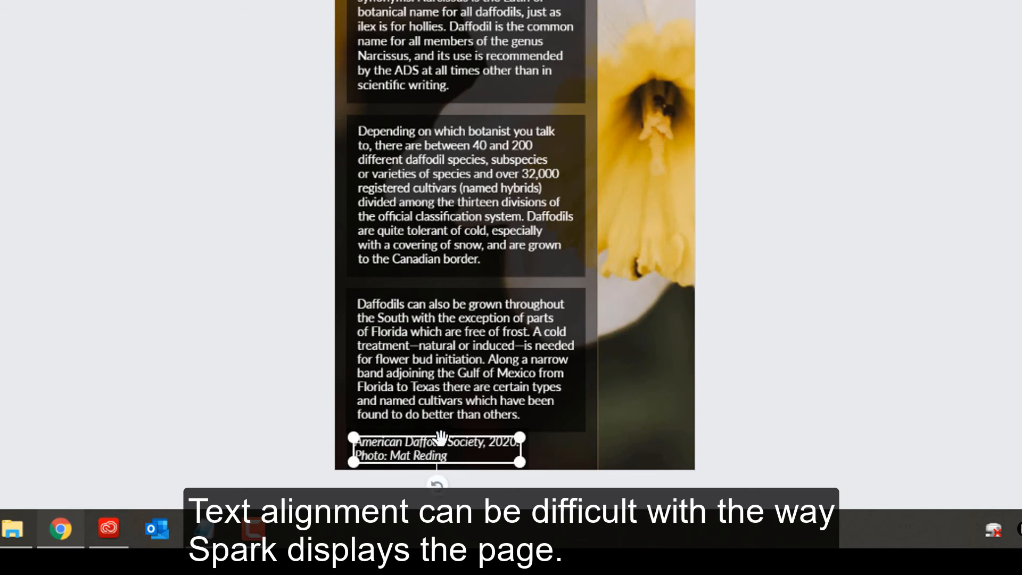
pyautogui.keyDown('shift'); pyautogui.click(472, 354); pyautogui.keyUp('shift')
pyautogui.keyDown('shift'); pyautogui.click(468, 133); pyautogui.keyUp('shift')
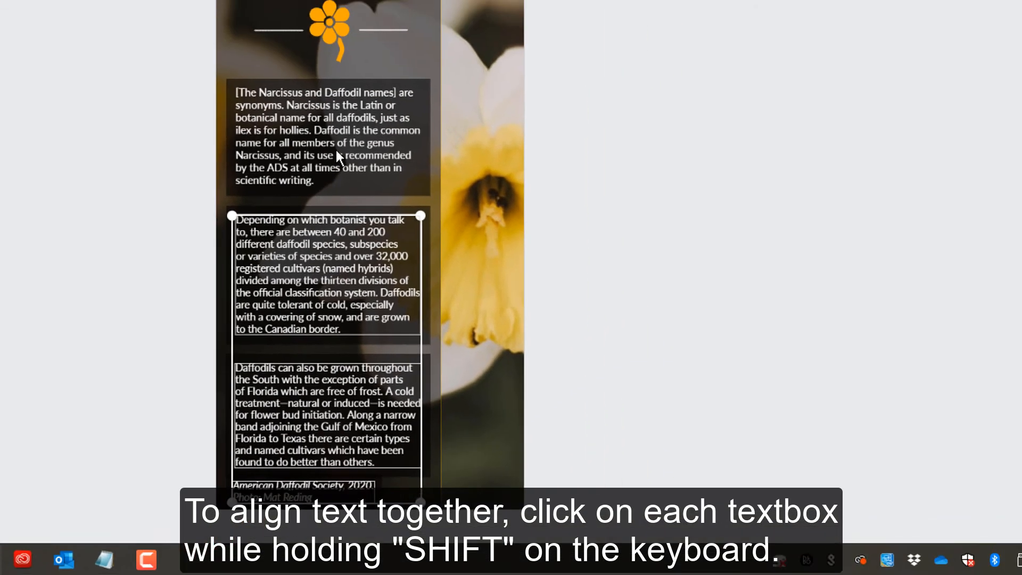
pyautogui.keyDown('shift'); pyautogui.click(337, 156); pyautogui.keyUp('shift')
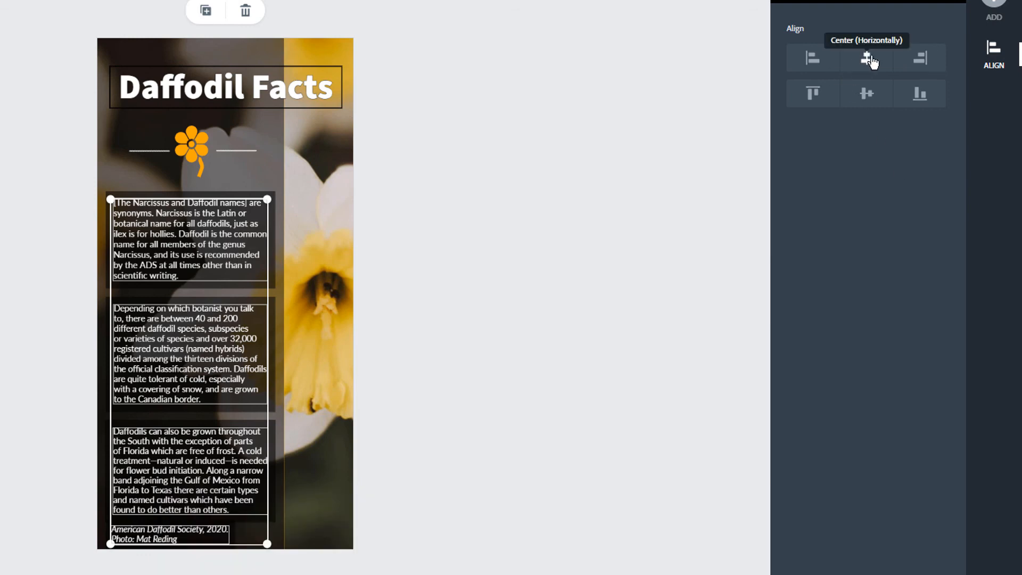
pyautogui.click(868, 59)
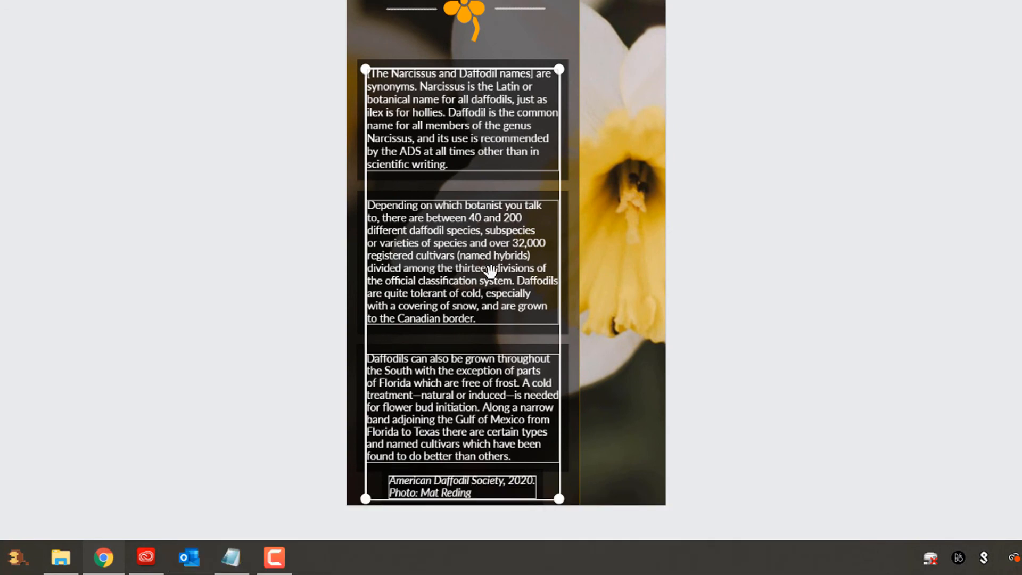
pyautogui.press('Up')
pyautogui.press('Up')
pyautogui.press('Up')
pyautogui.press('Up')
pyautogui.press('Up')
pyautogui.press('Up')
pyautogui.press('Up')
pyautogui.press('Up')
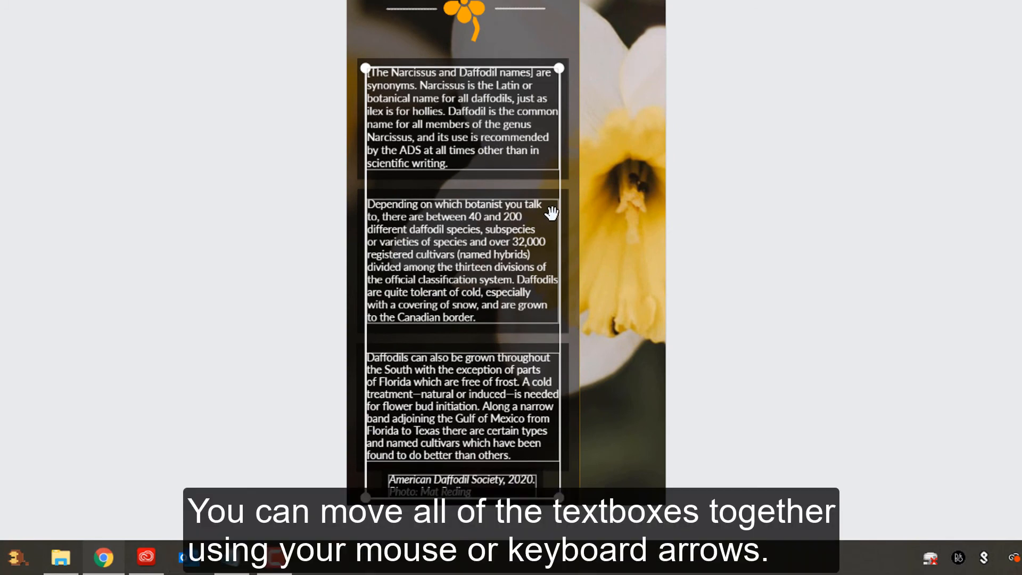
pyautogui.press('Up')
pyautogui.press('Up')
pyautogui.press('Up')
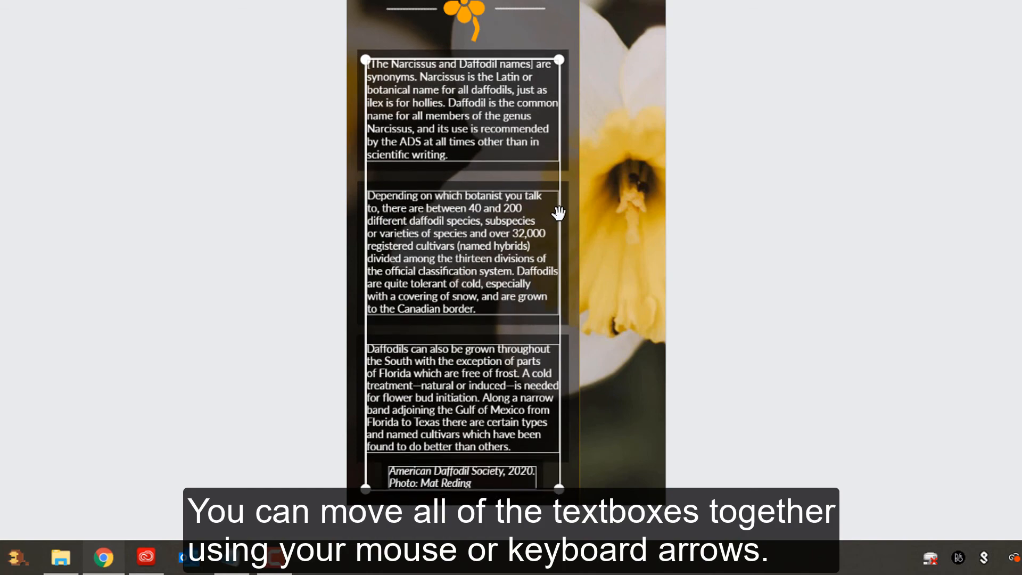
pyautogui.click(767, 205)
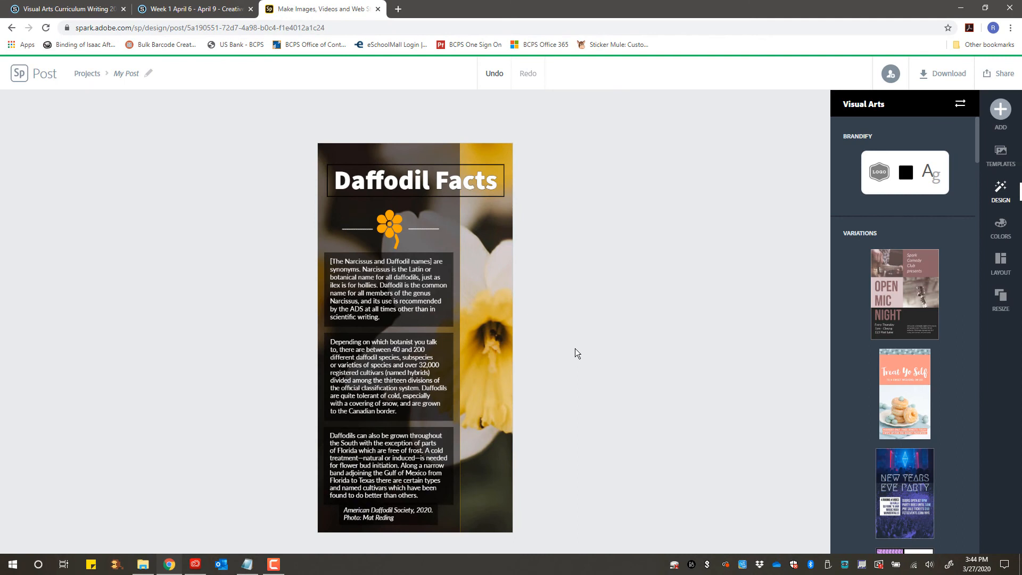